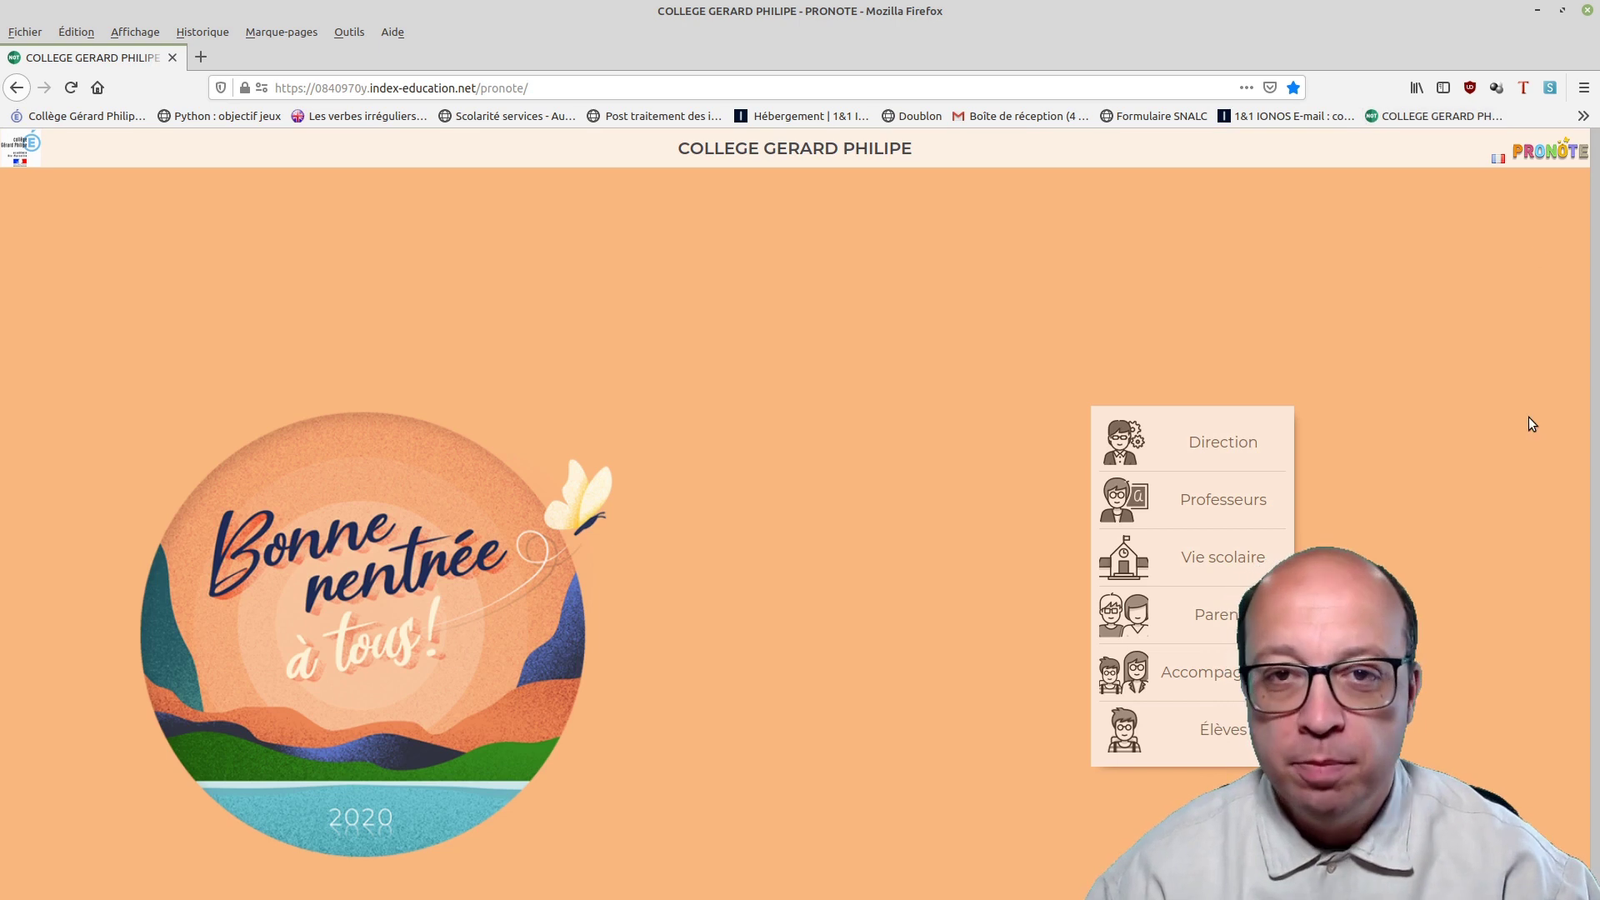
# Sign in to the Élèves student space with the account password, dismissing the browser's password suggestion.
pyautogui.click(1230, 744)
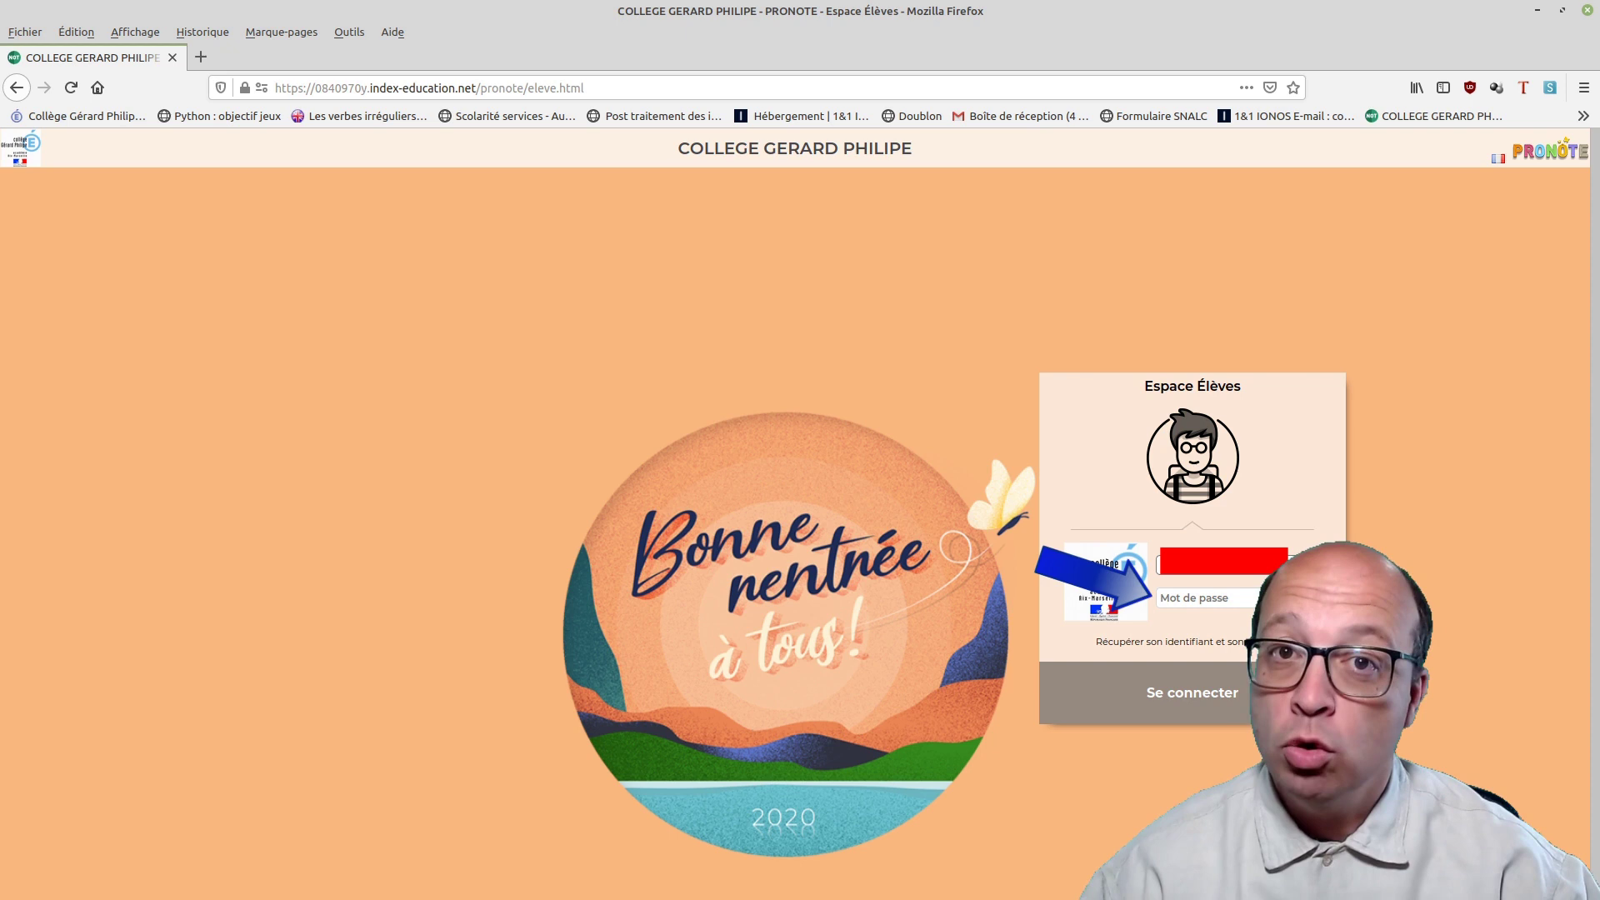
pyautogui.click(1208, 597)
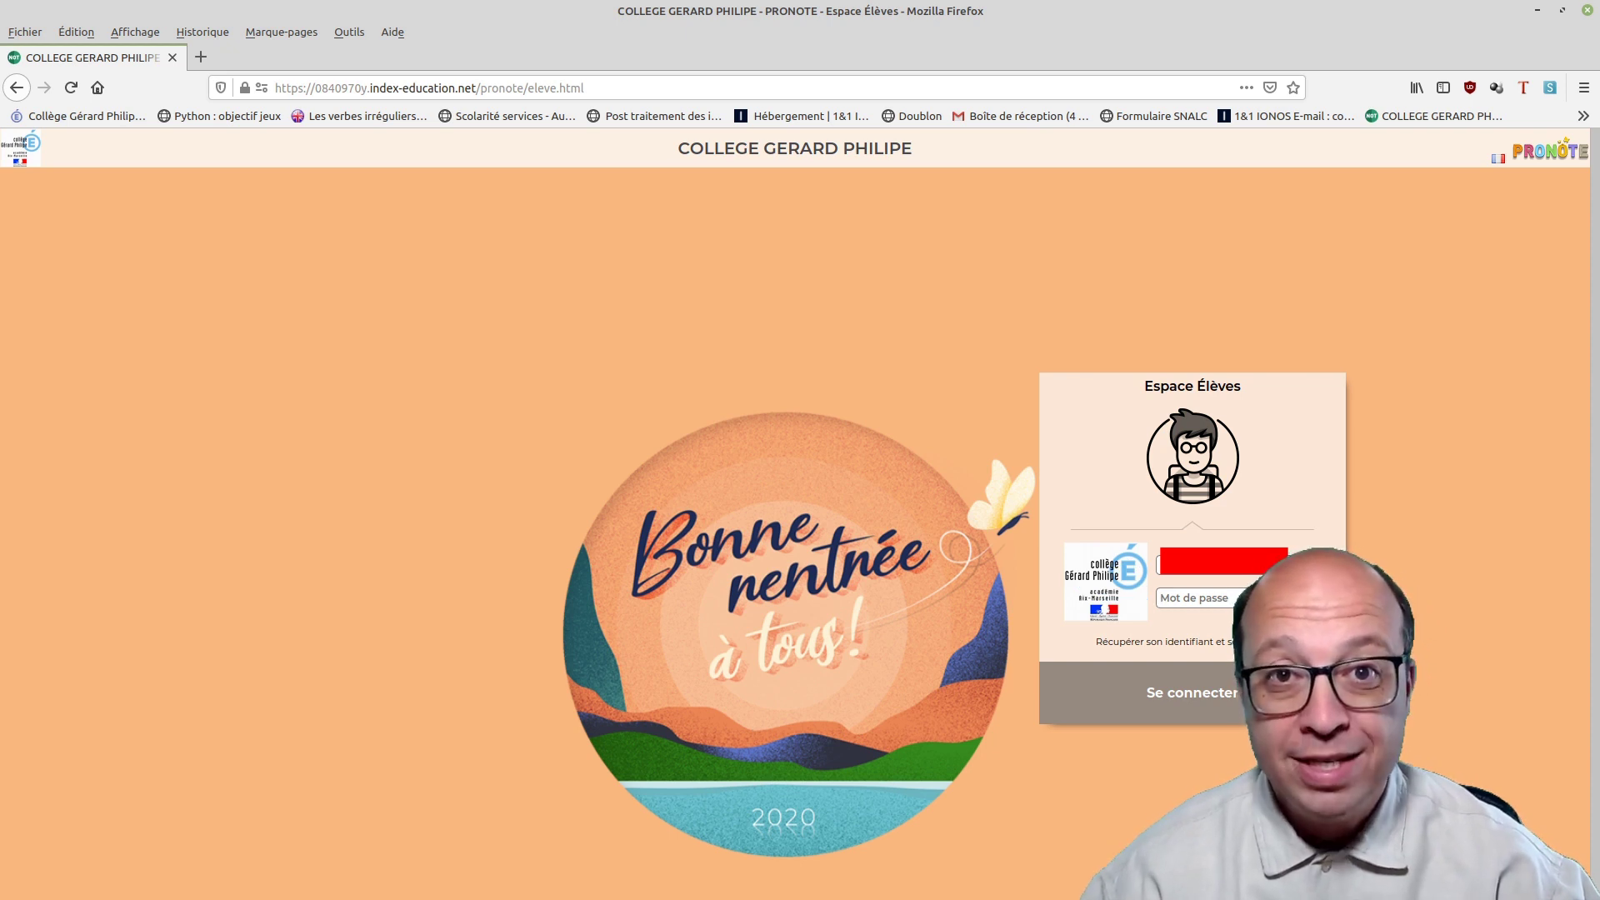
pyautogui.write('•••••')
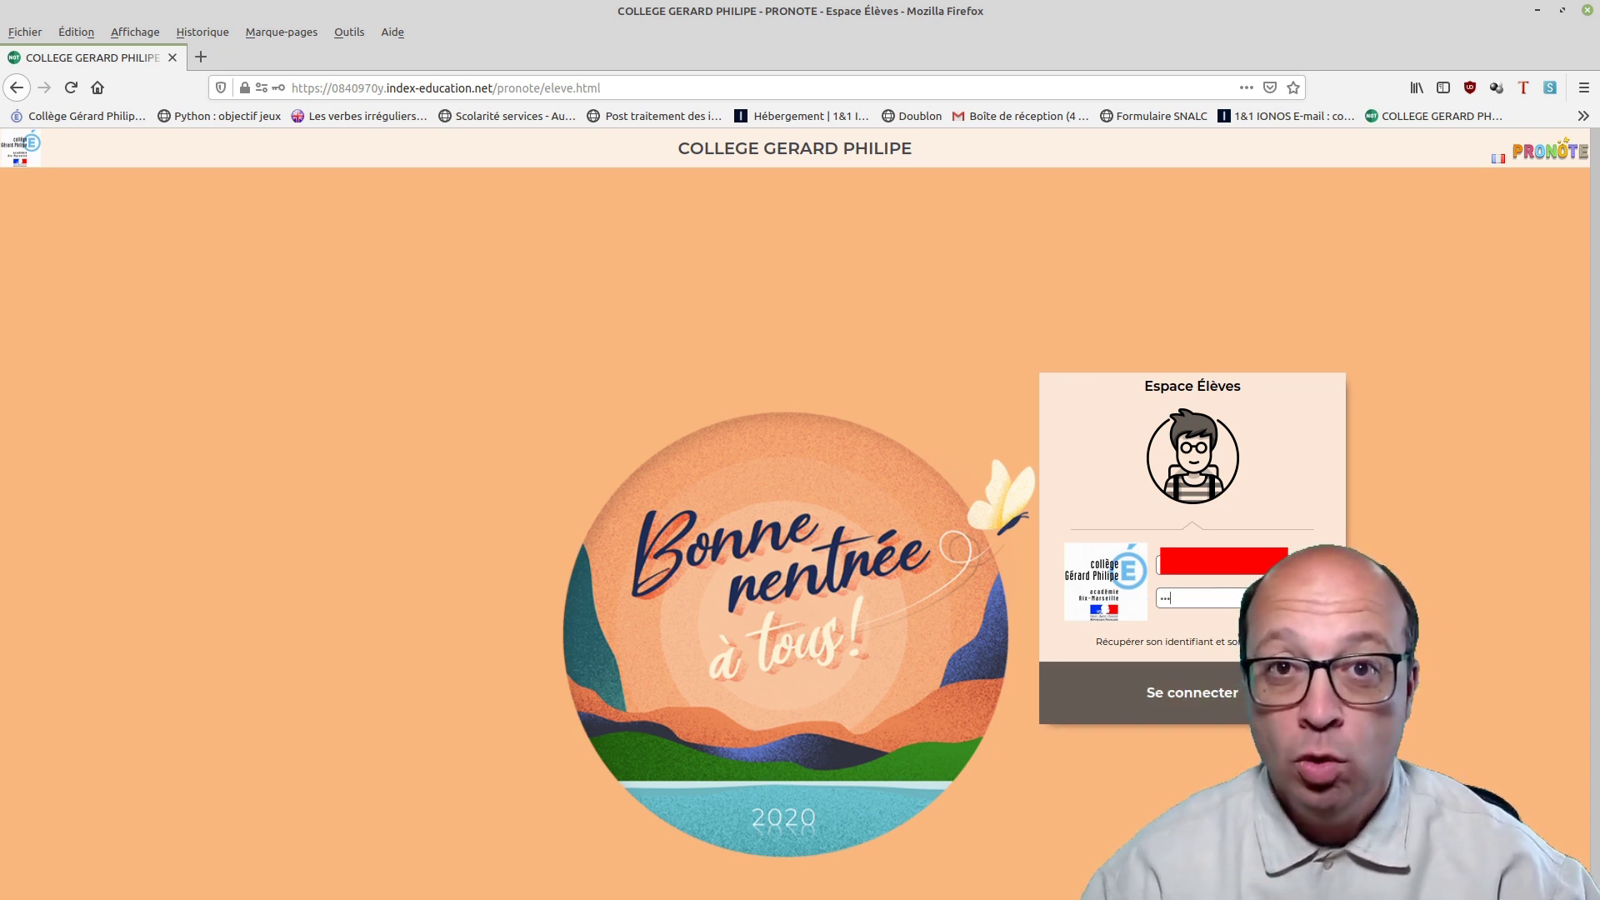
pyautogui.write('•••')
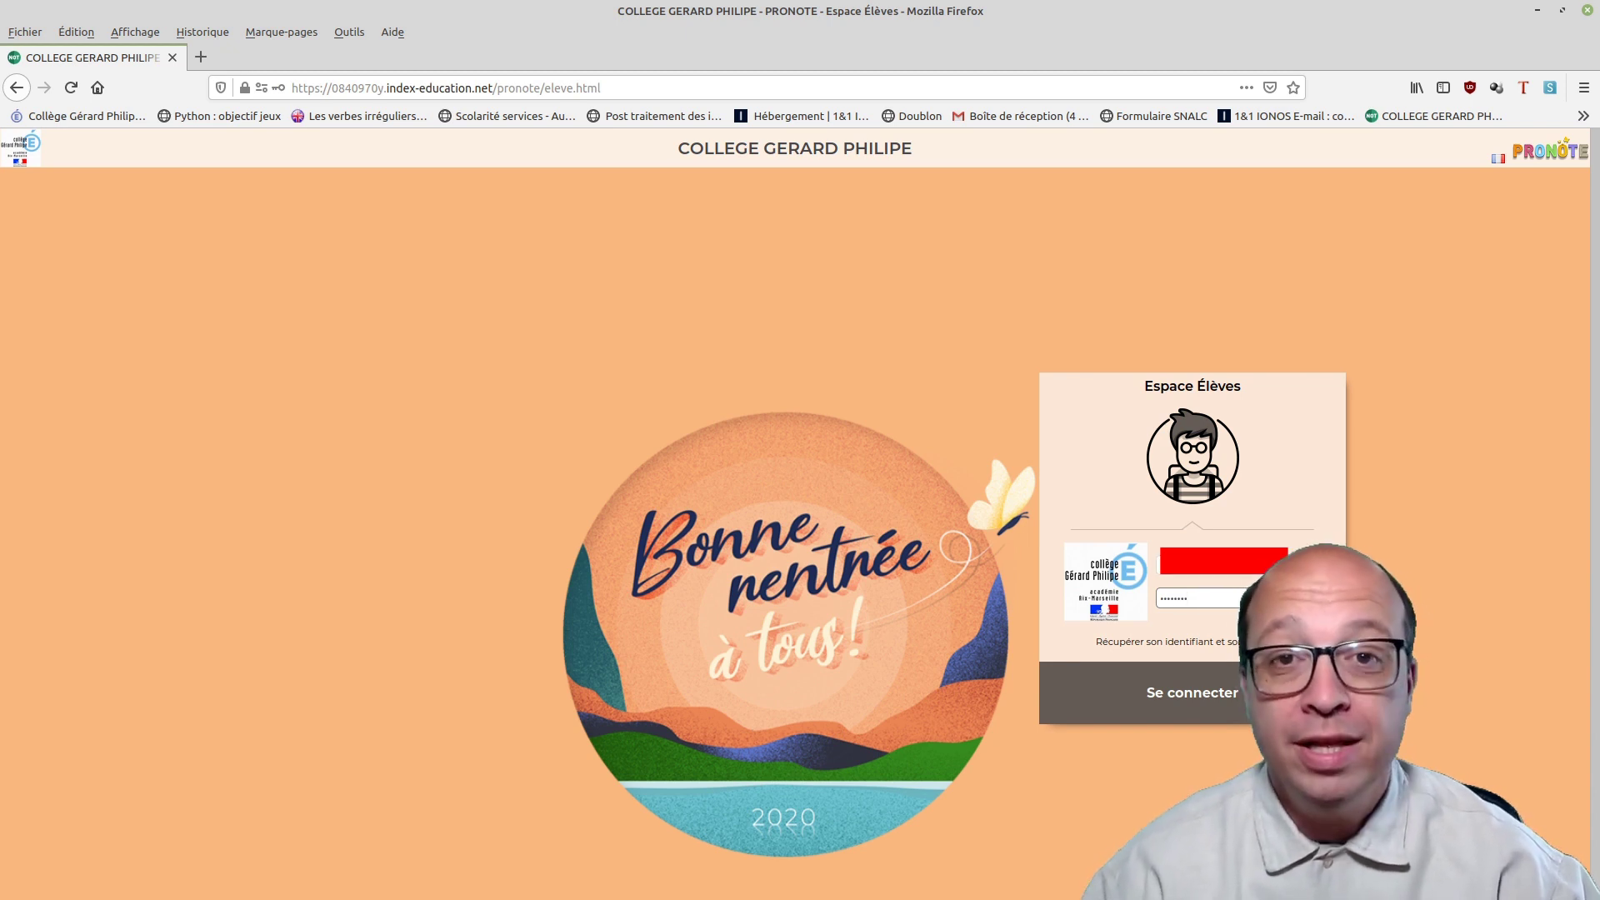
pyautogui.click(1220, 686)
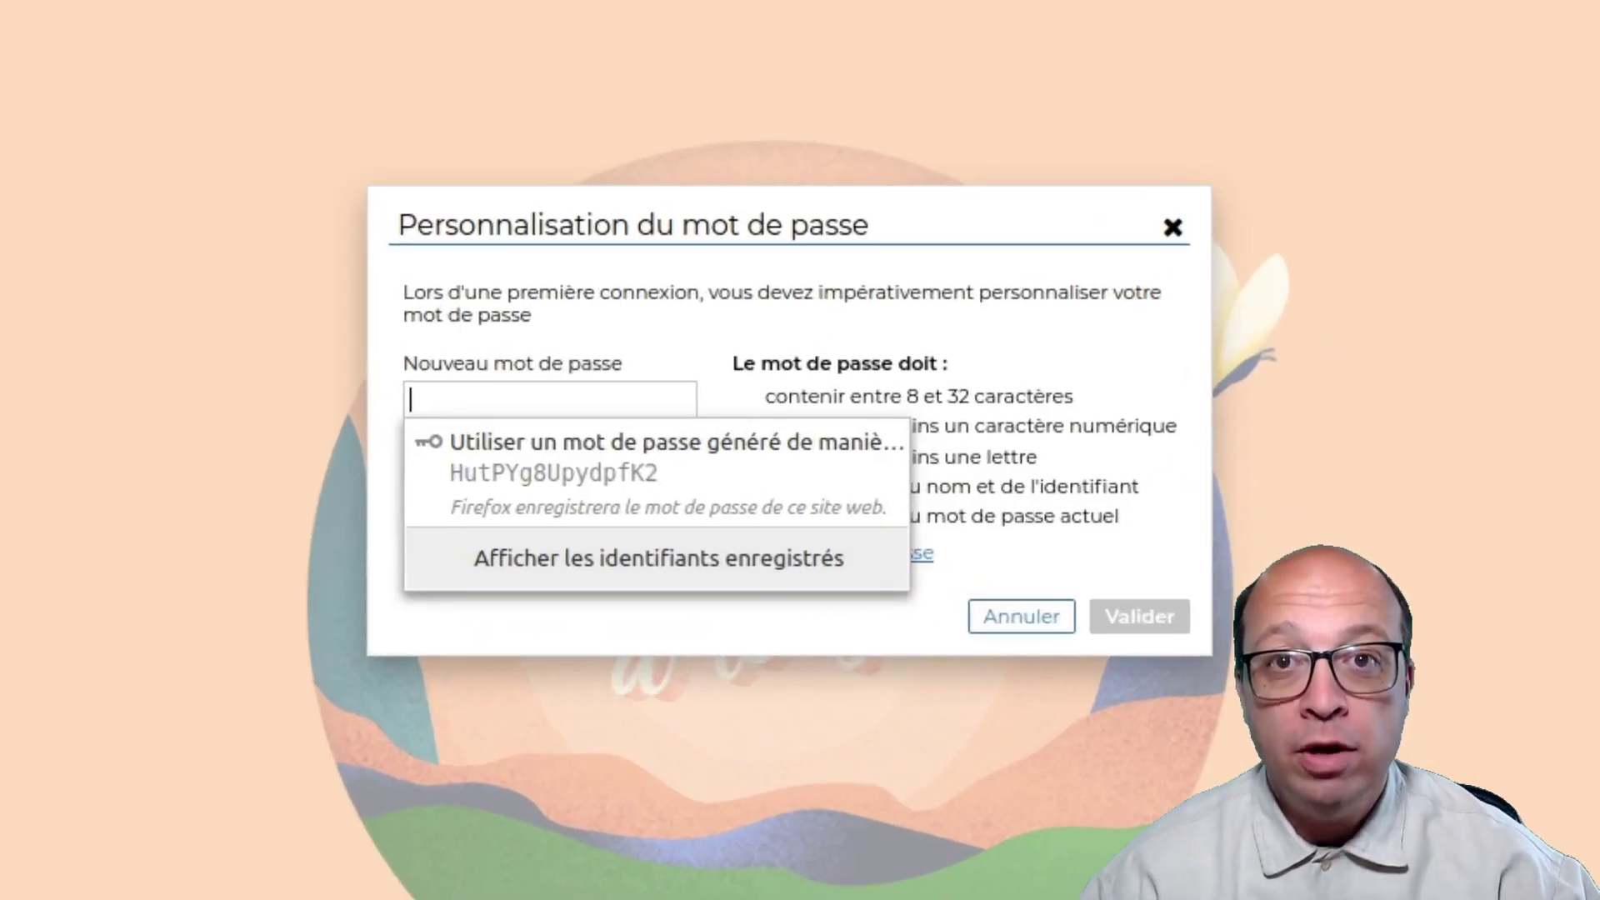
pyautogui.click(1059, 667)
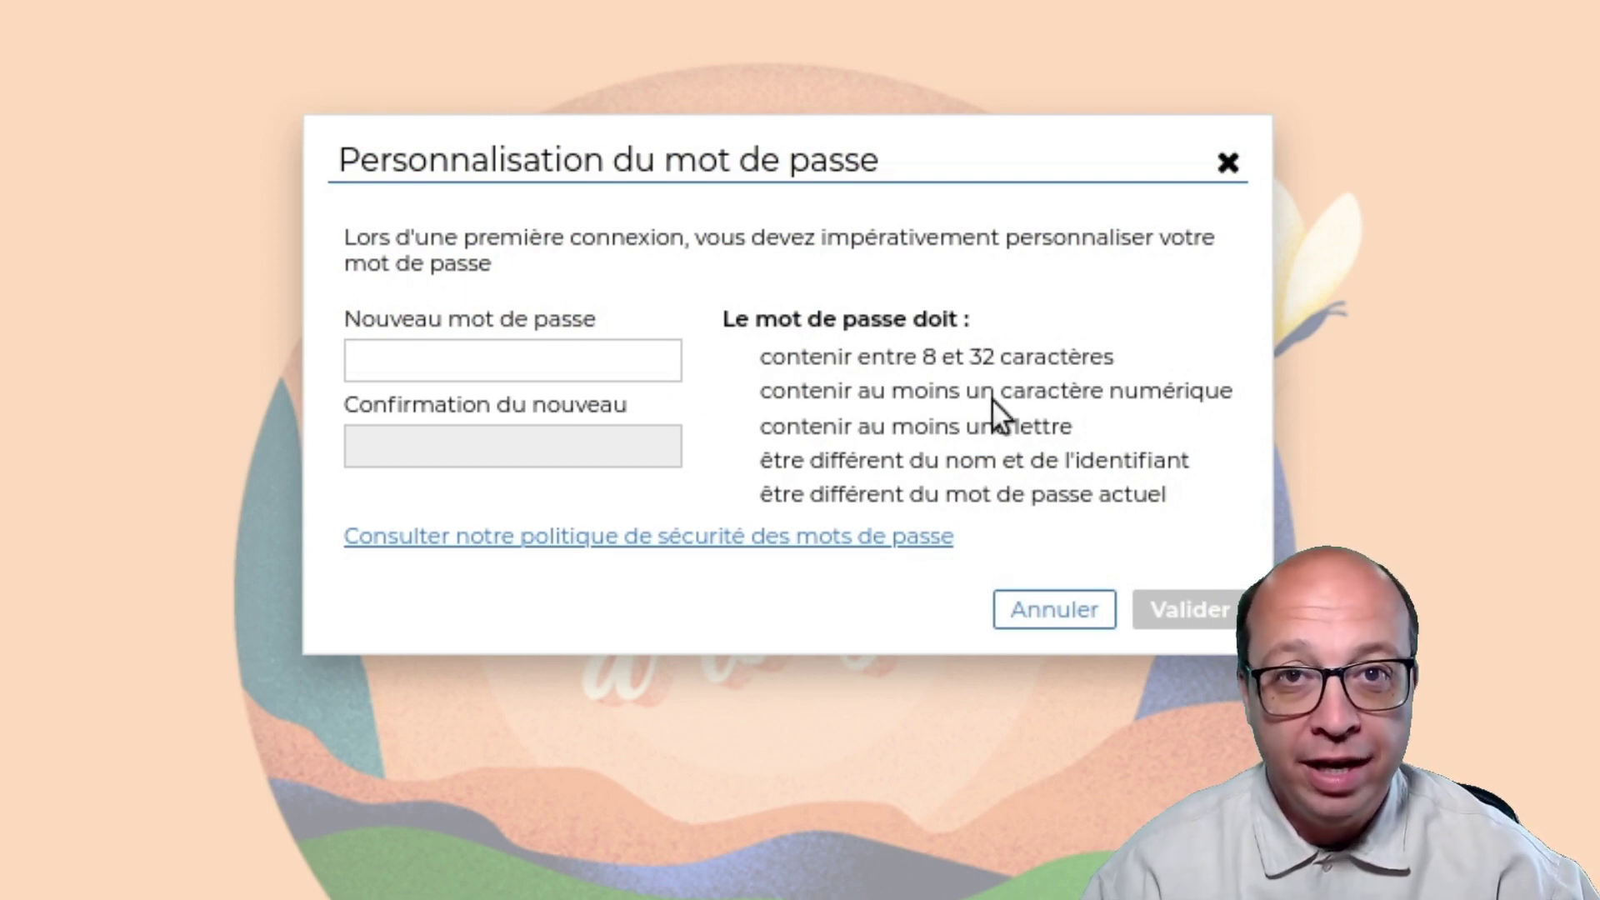
# Type the new password into Nouveau mot de passe, then again into the confirmation field.
pyautogui.click(558, 363)
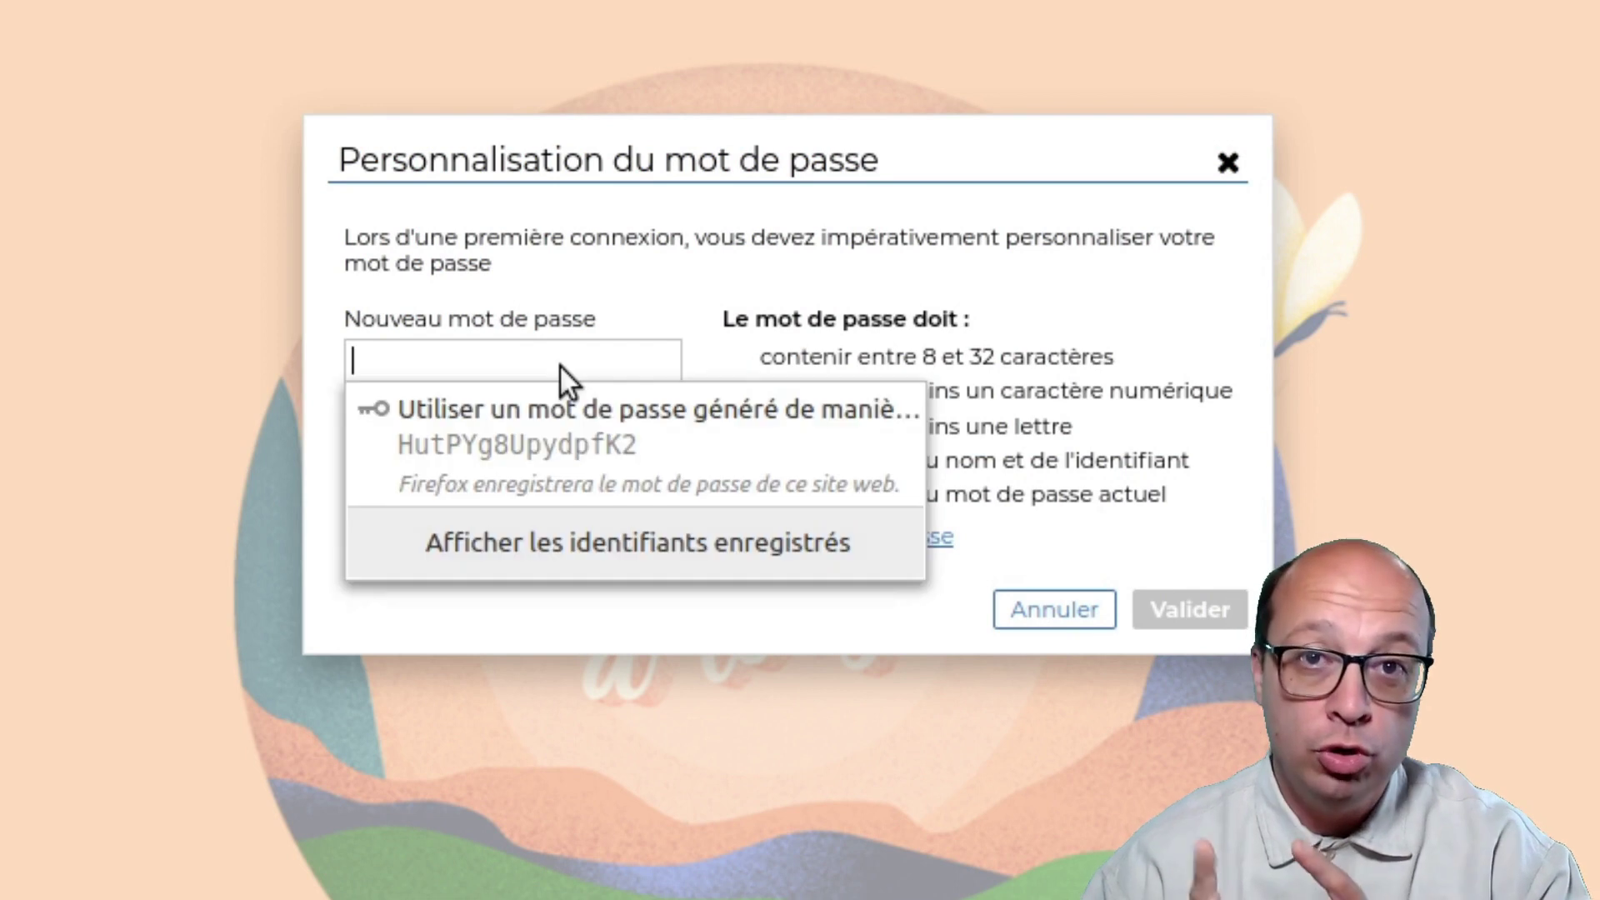
pyautogui.write('***')
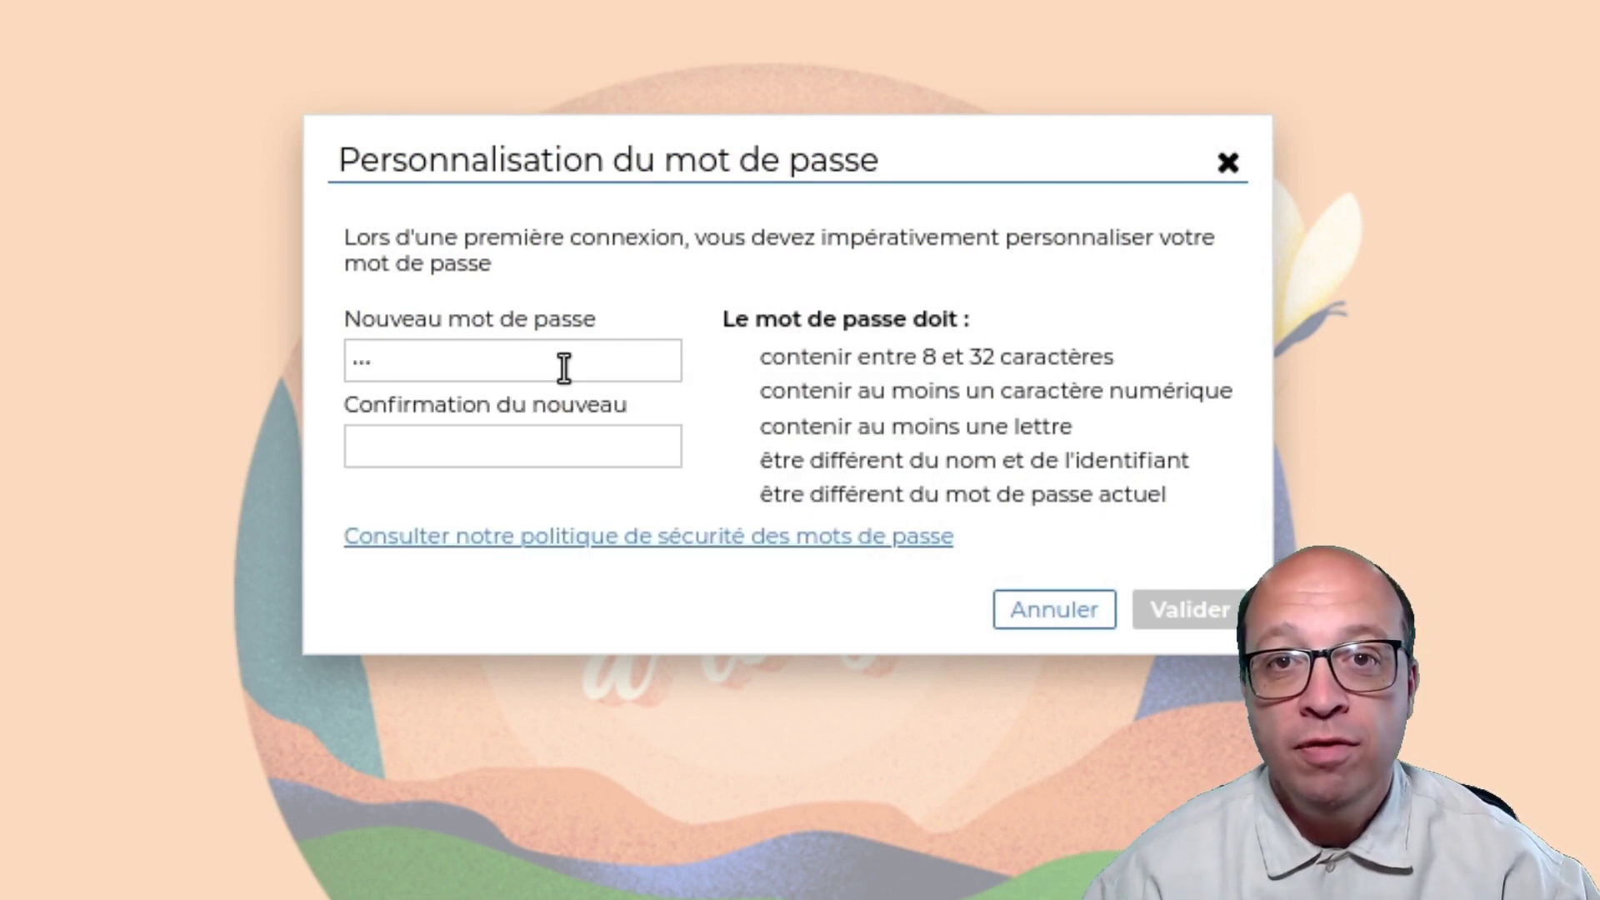
pyautogui.write('*')
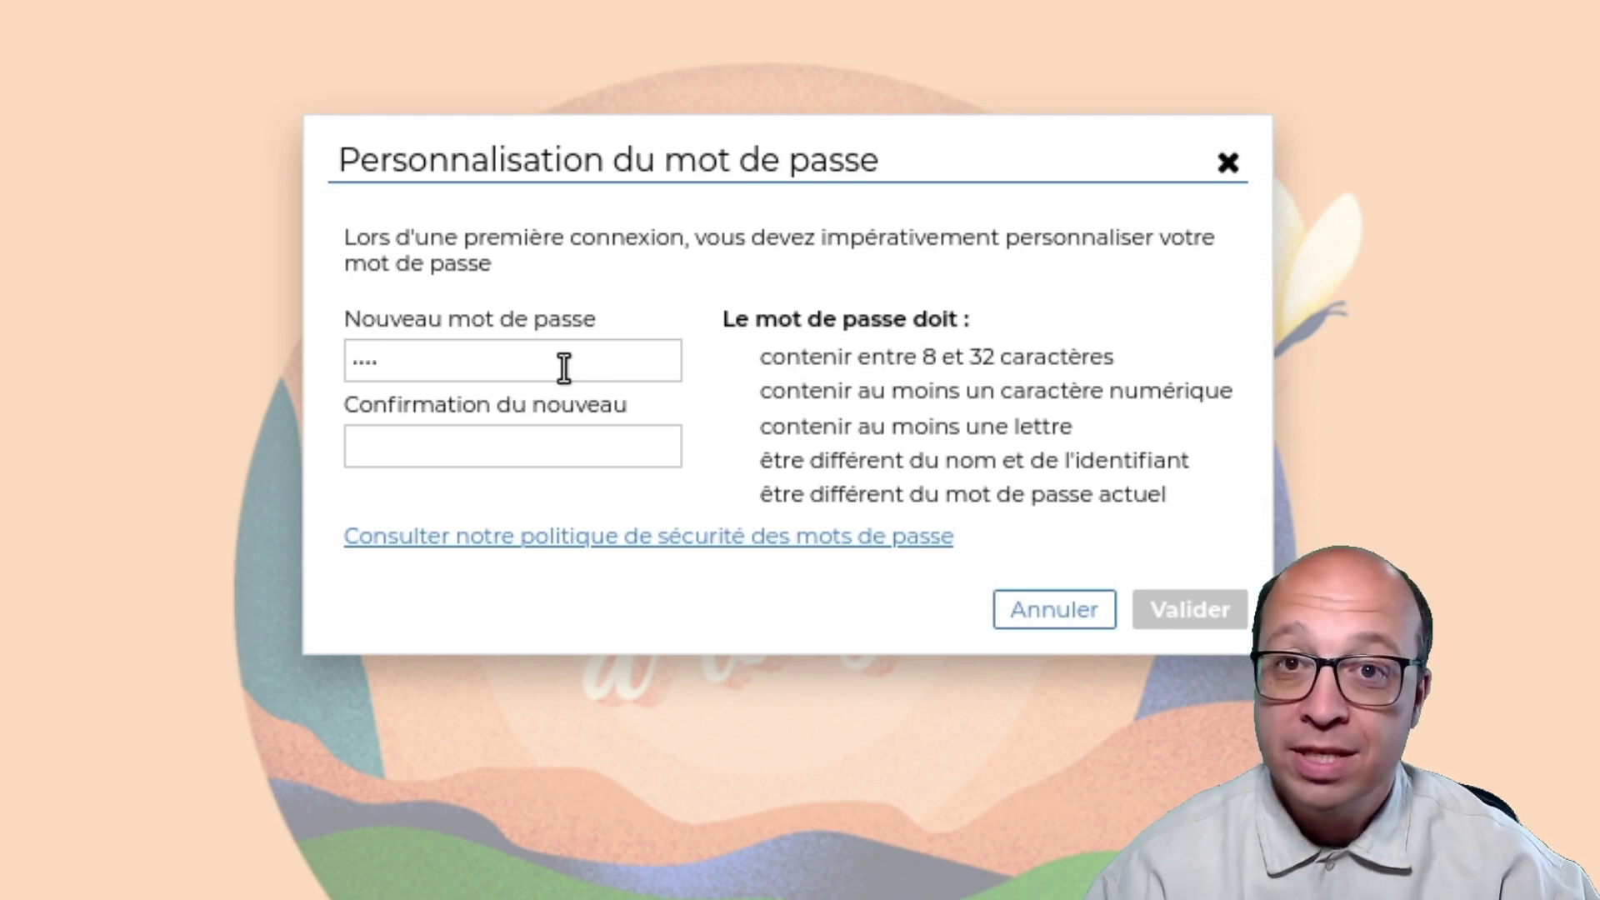
pyautogui.write('****')
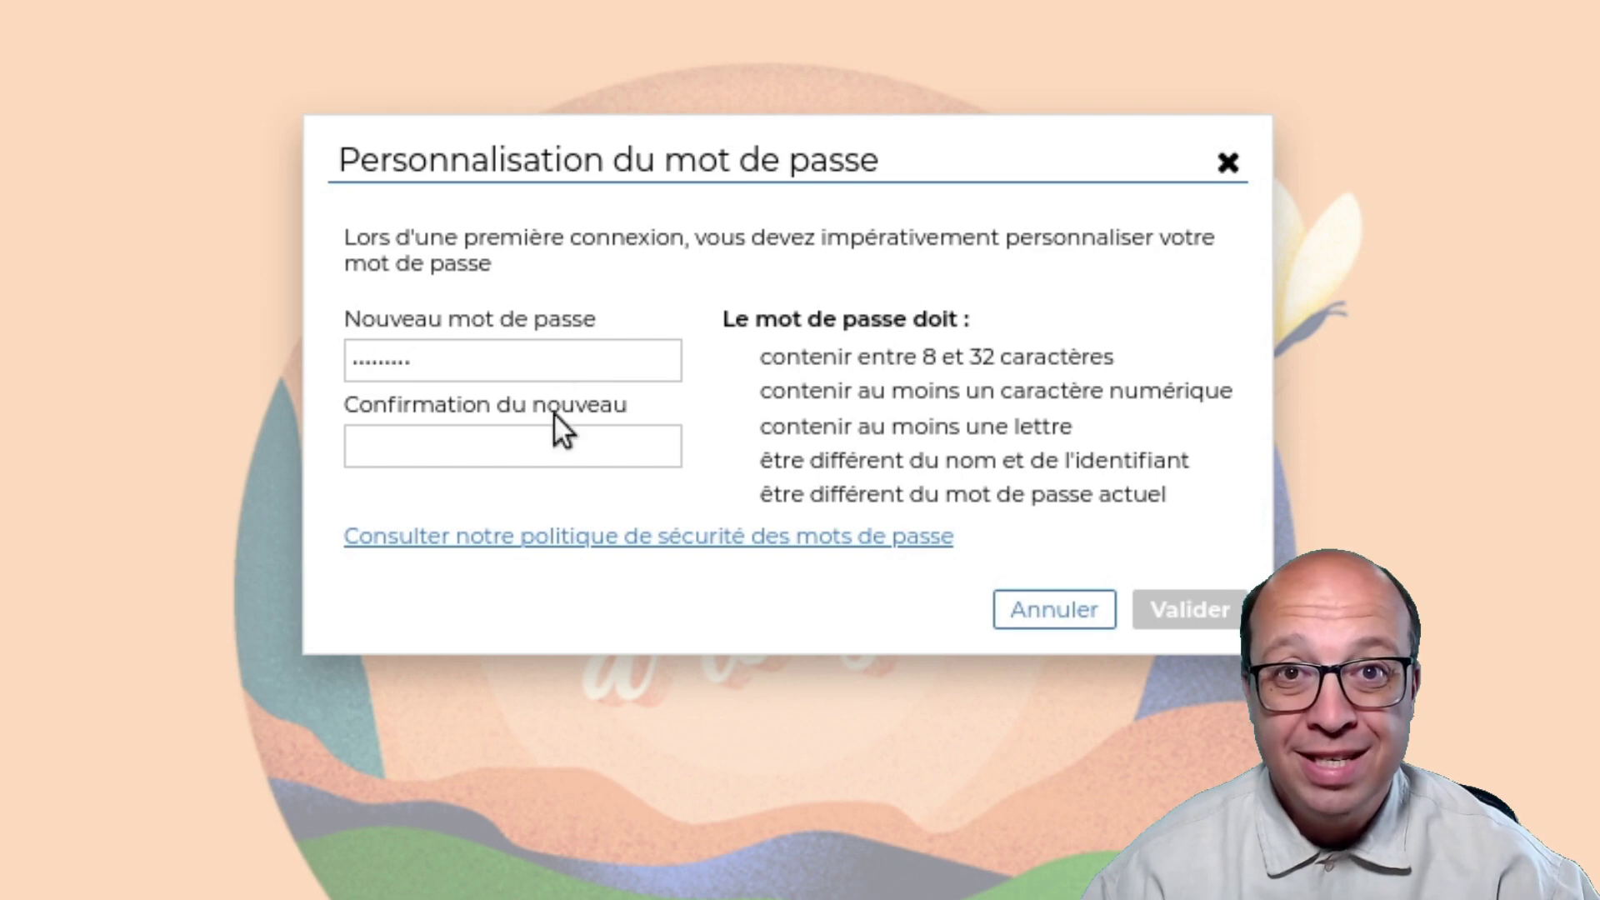
pyautogui.click(575, 447)
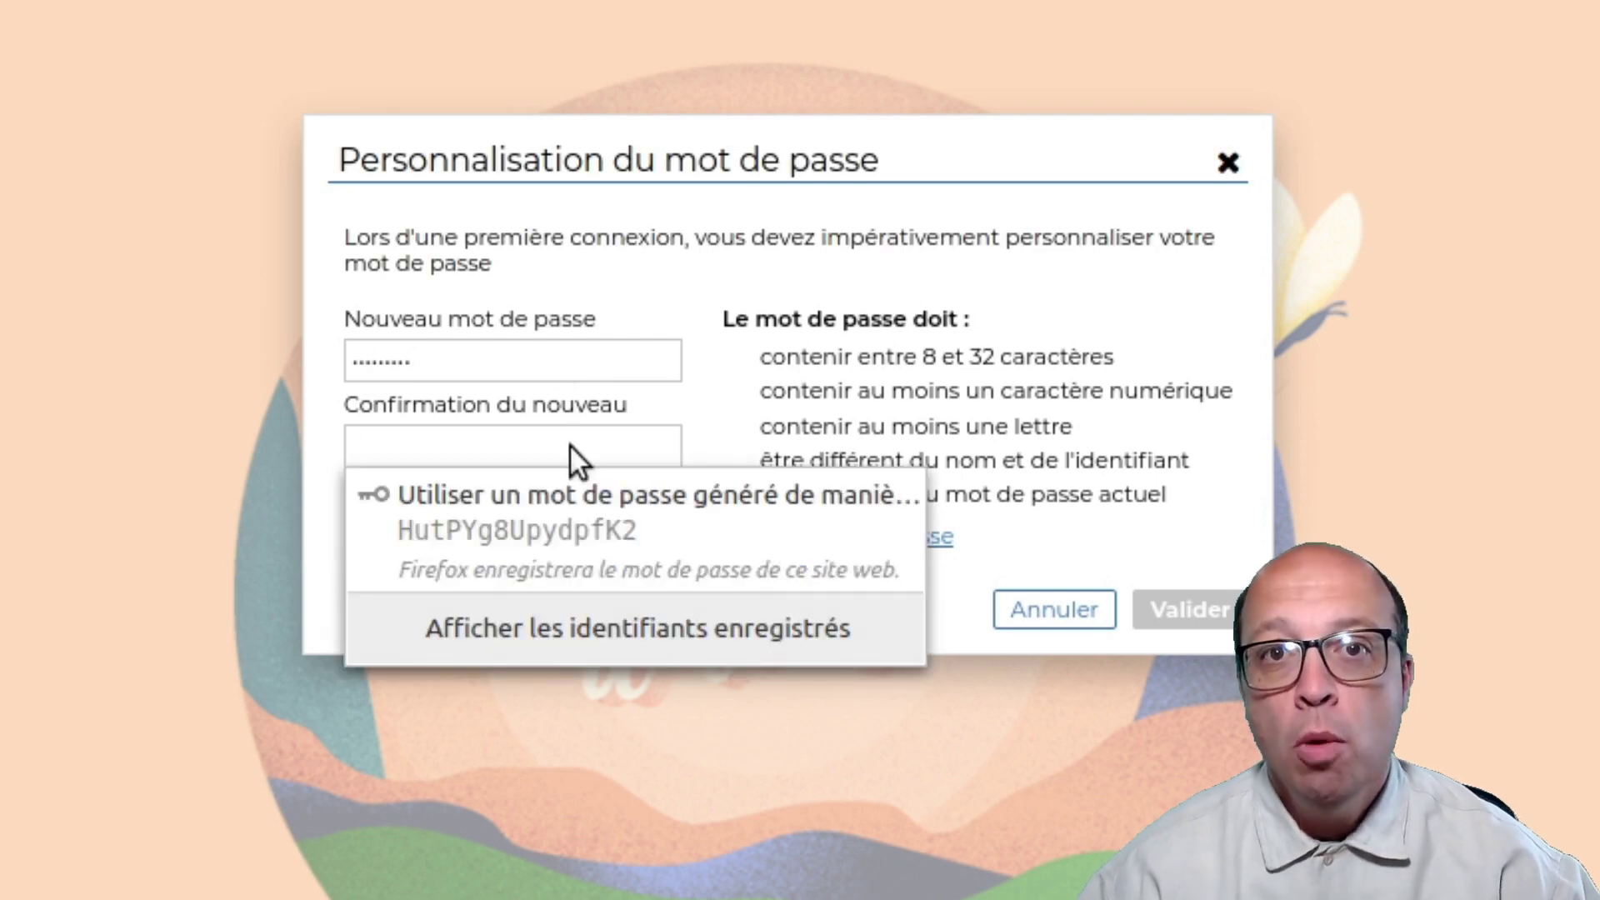
pyautogui.write('**')
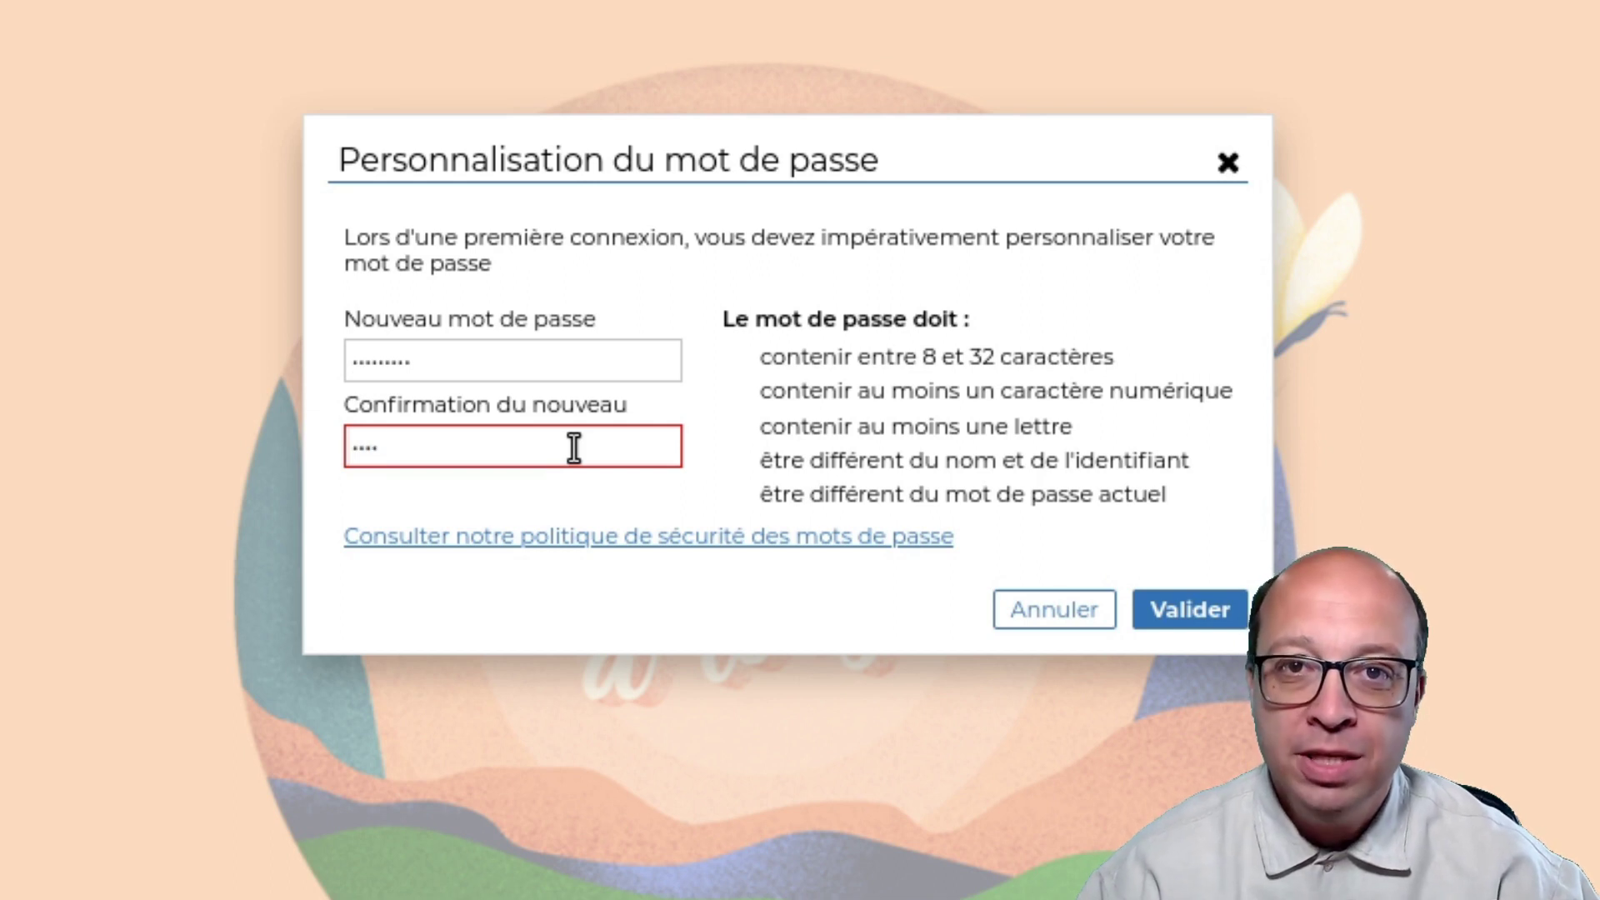
pyautogui.write('******')
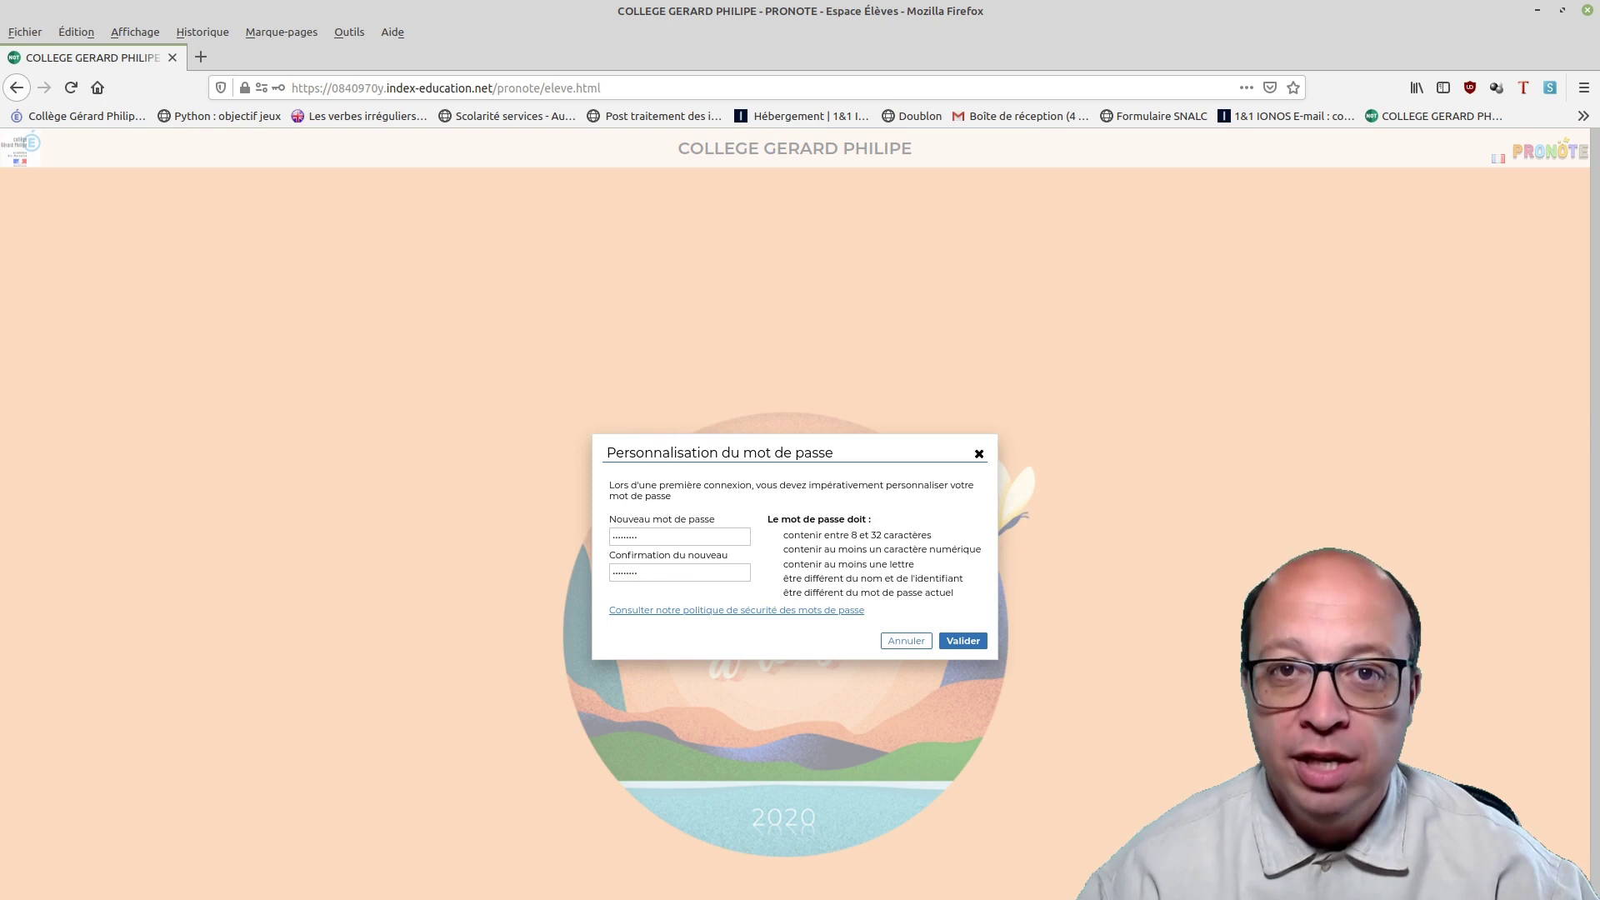
# Find and launch Éditeur de texte by searching 'texte' in the applications menu.
pyautogui.press('super')
pyautogui.write('gedi')
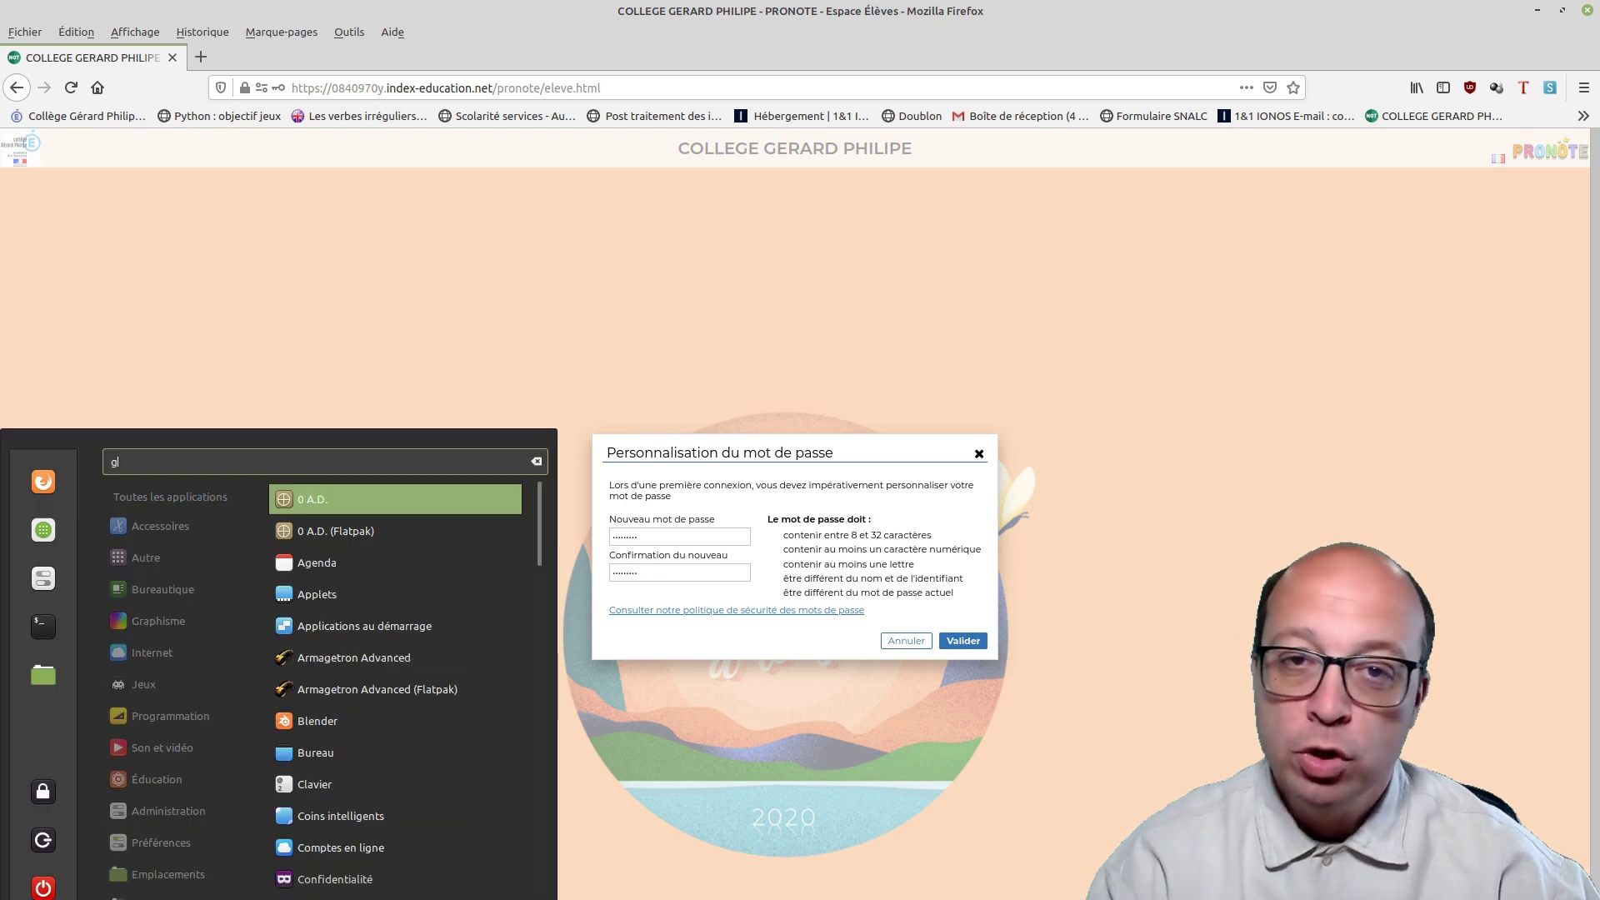
pyautogui.press('BackSpace')
pyautogui.press('BackSpace')
pyautogui.press('BackSpace')
pyautogui.press('BackSpace')
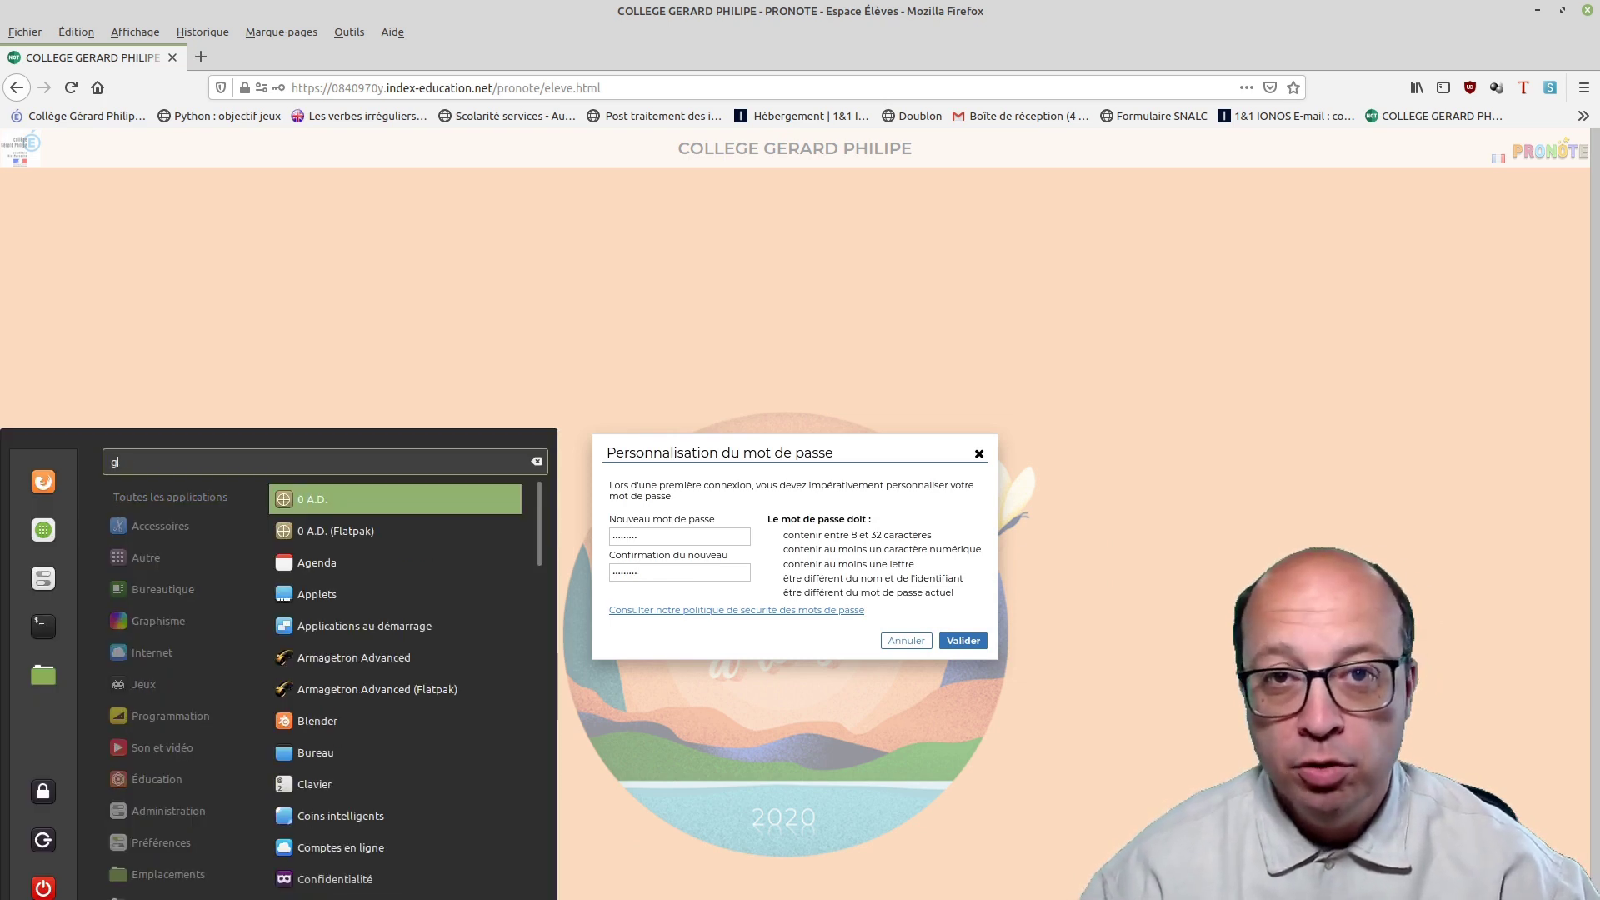
pyautogui.write('edi')
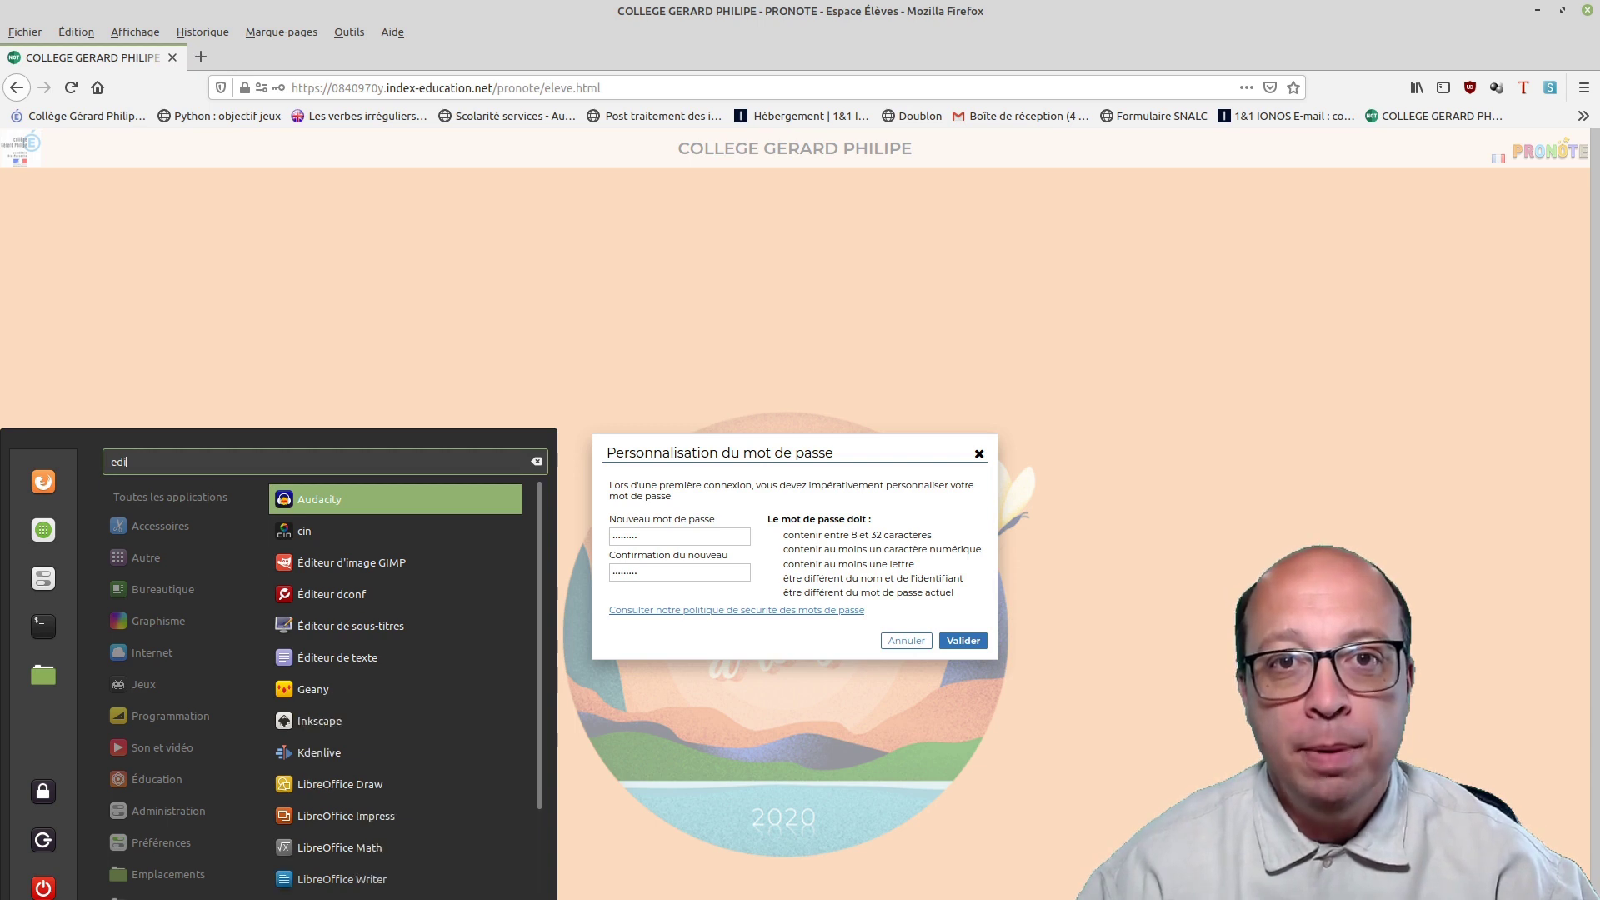
pyautogui.press('BackSpace')
pyautogui.press('BackSpace')
pyautogui.press('BackSpace')
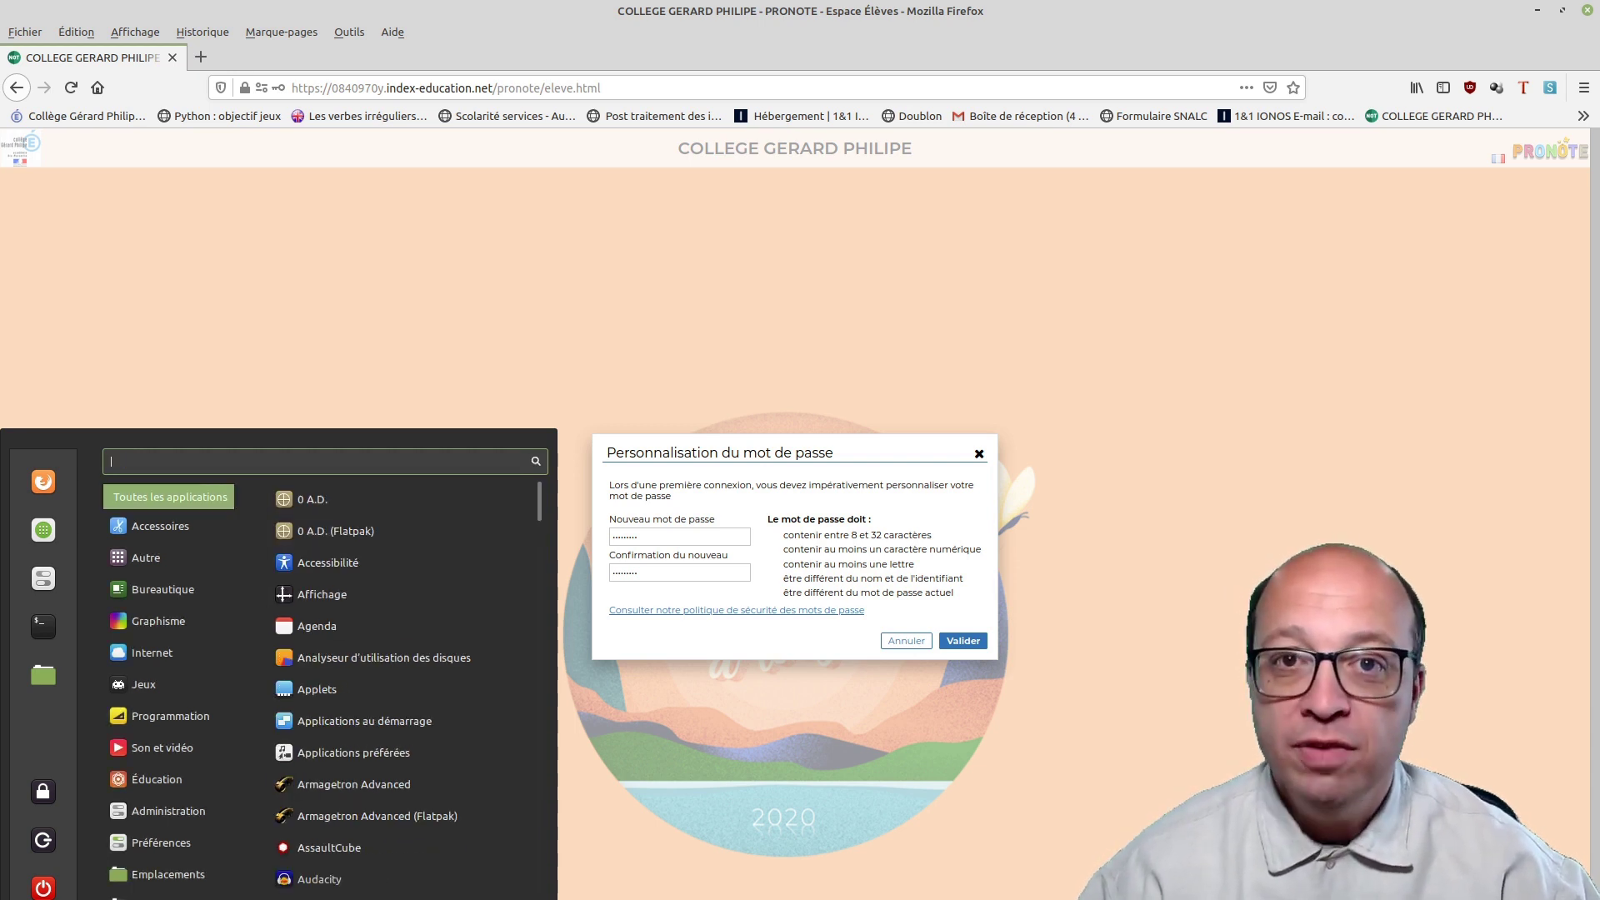
pyautogui.write('texte')
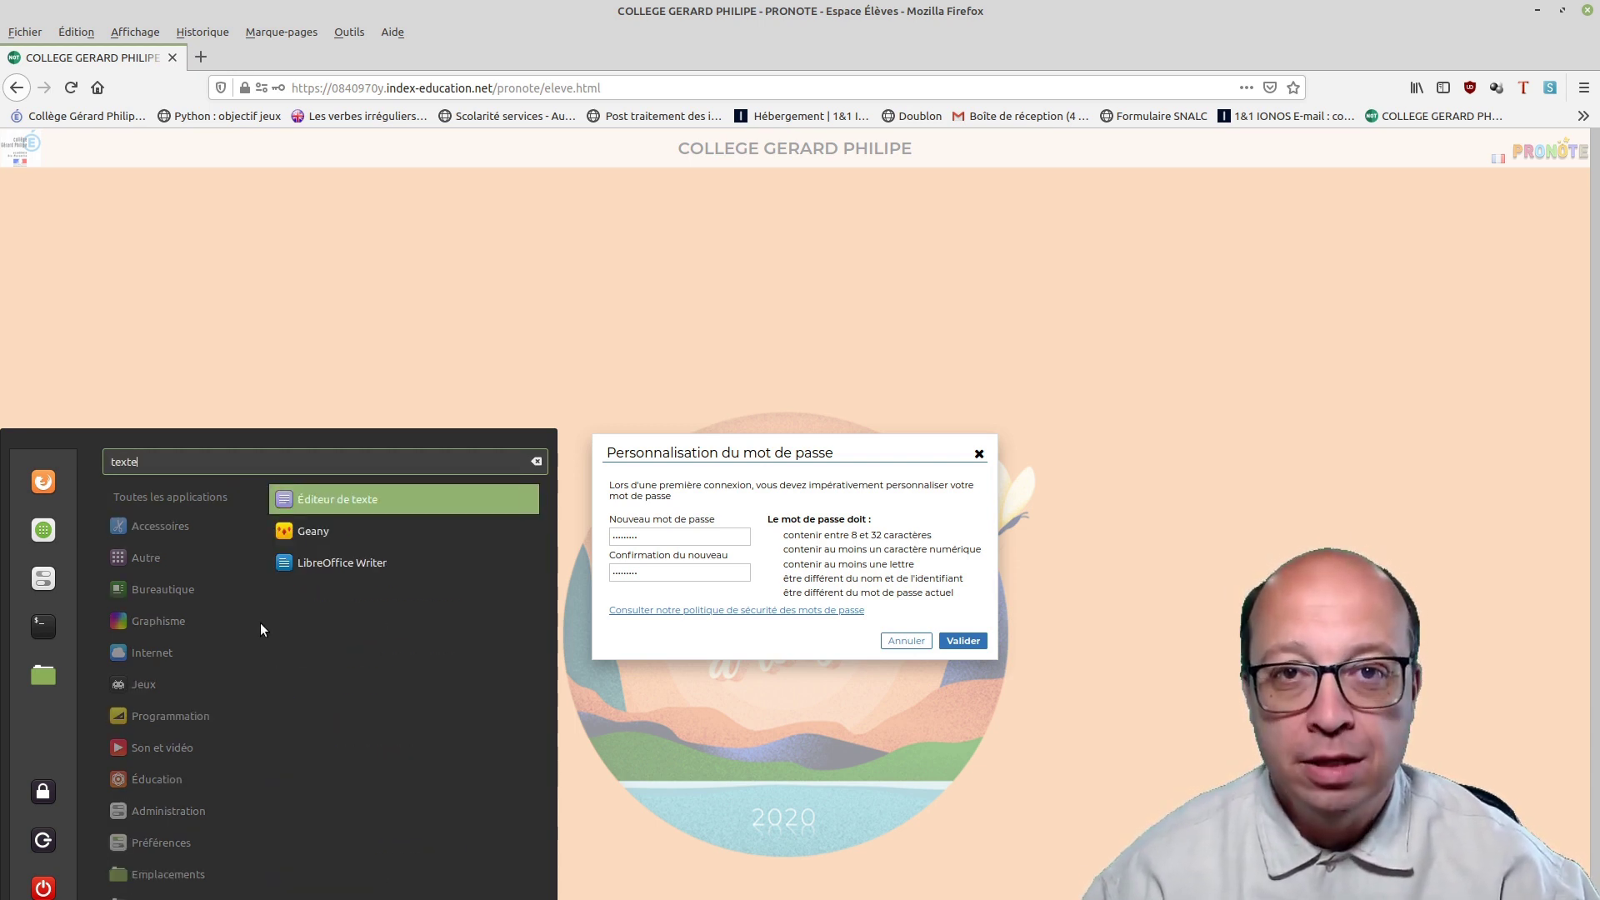
pyautogui.click(317, 499)
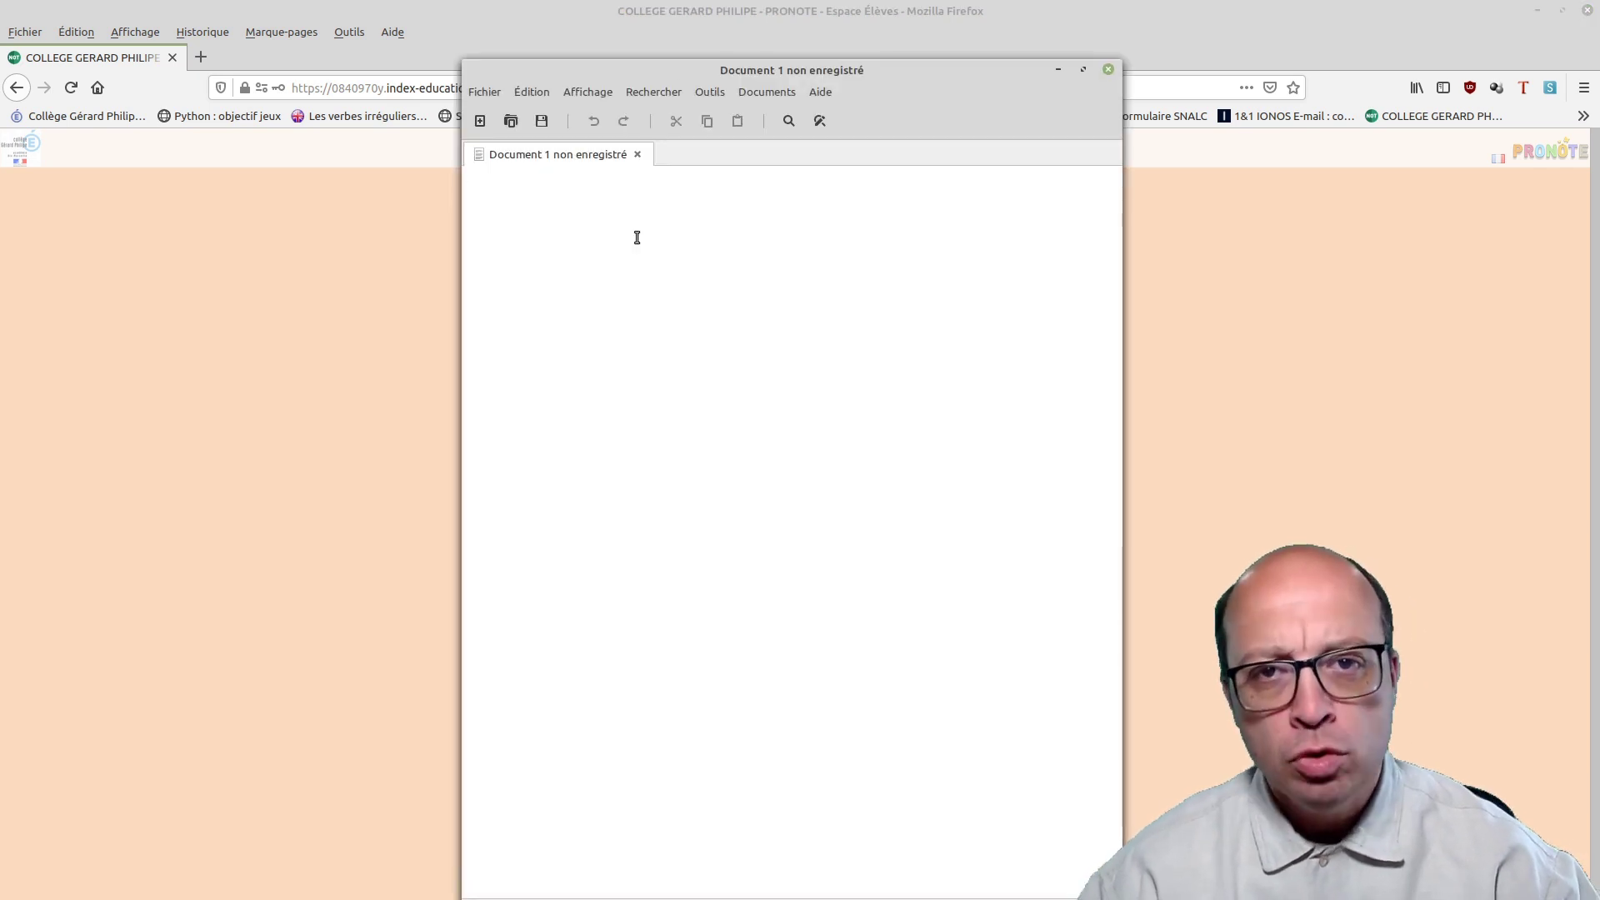
pyautogui.write('mon mot de passe')
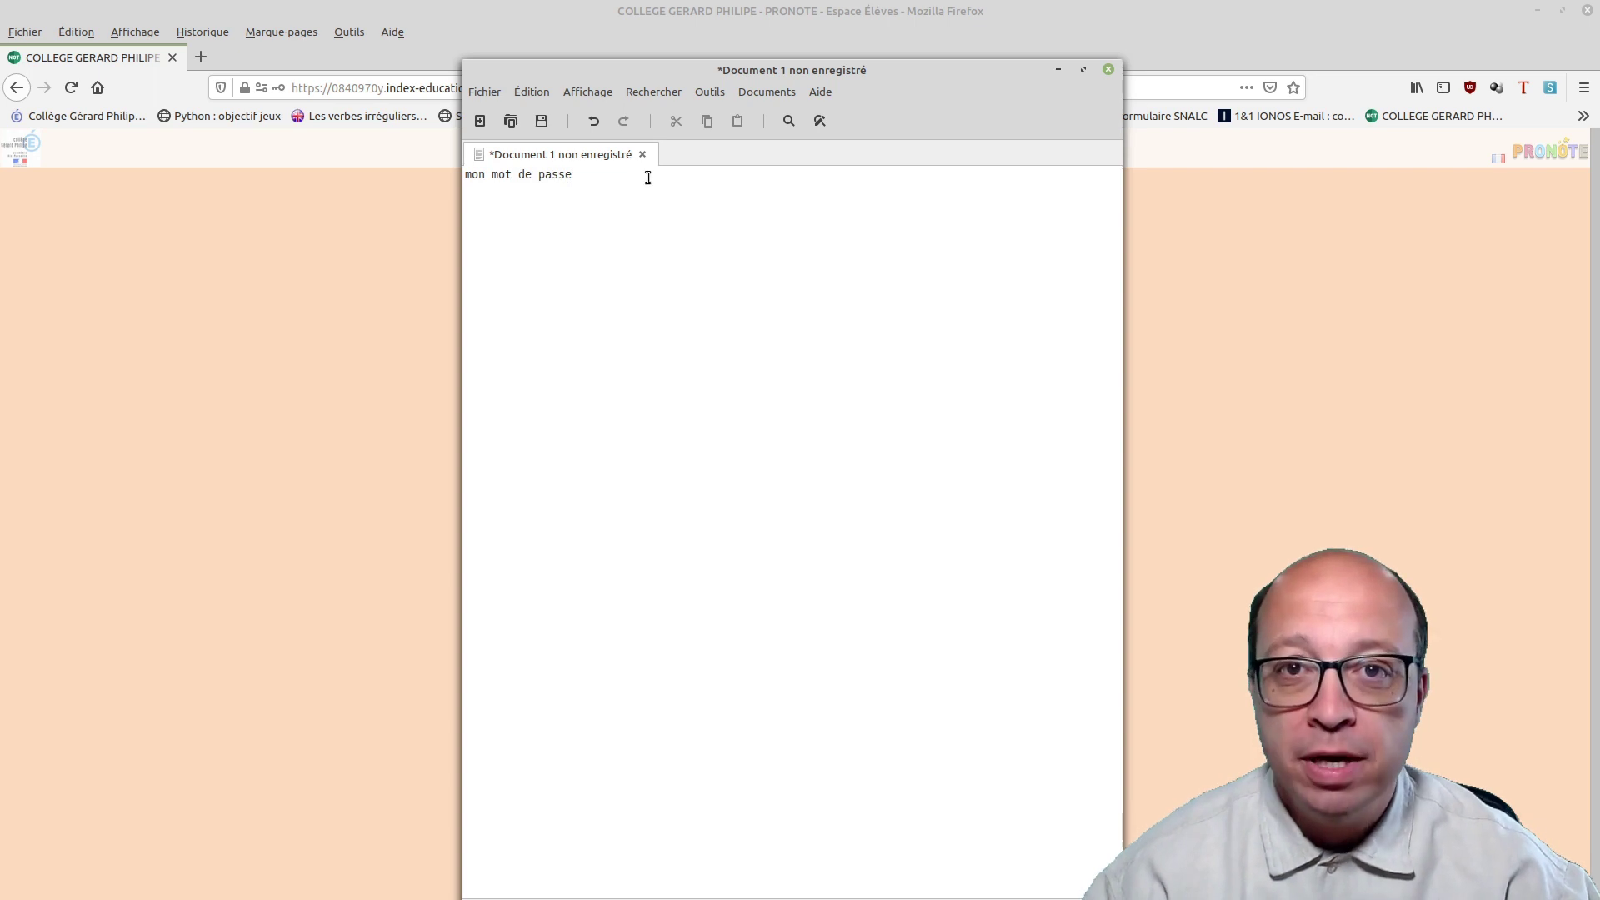
pyautogui.rightClick(486, 178)
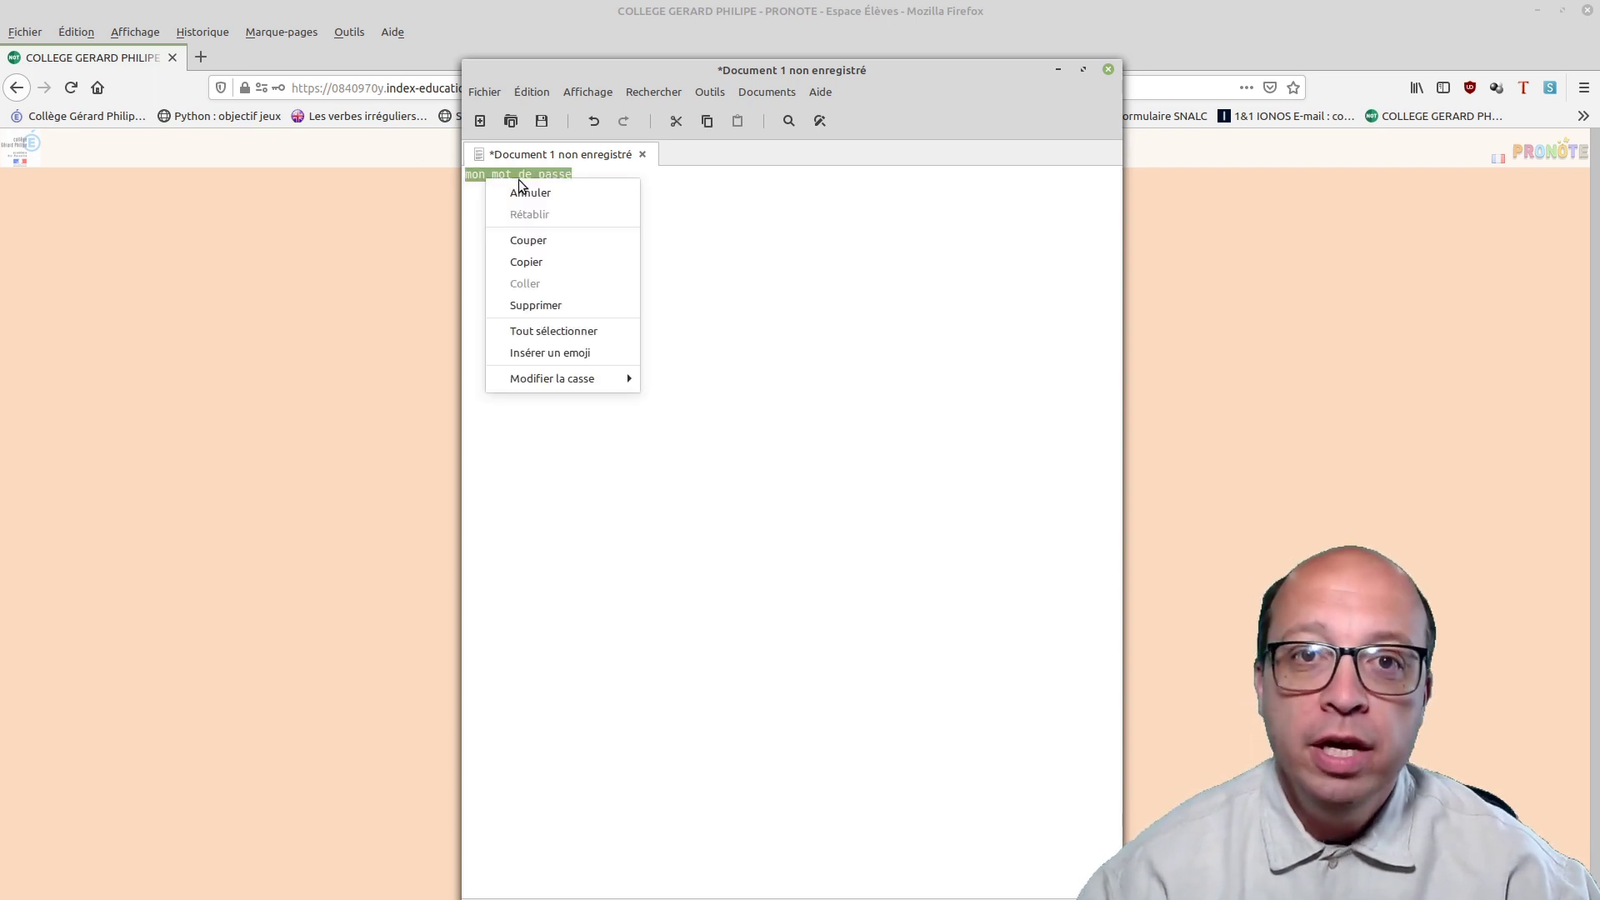
pyautogui.click(557, 260)
pyautogui.moveTo(798, 70); pyautogui.dragTo(1599, 333)
# Go back to the Nouveau mot de passe field and validate the new password with Valider.
pyautogui.click(703, 532)
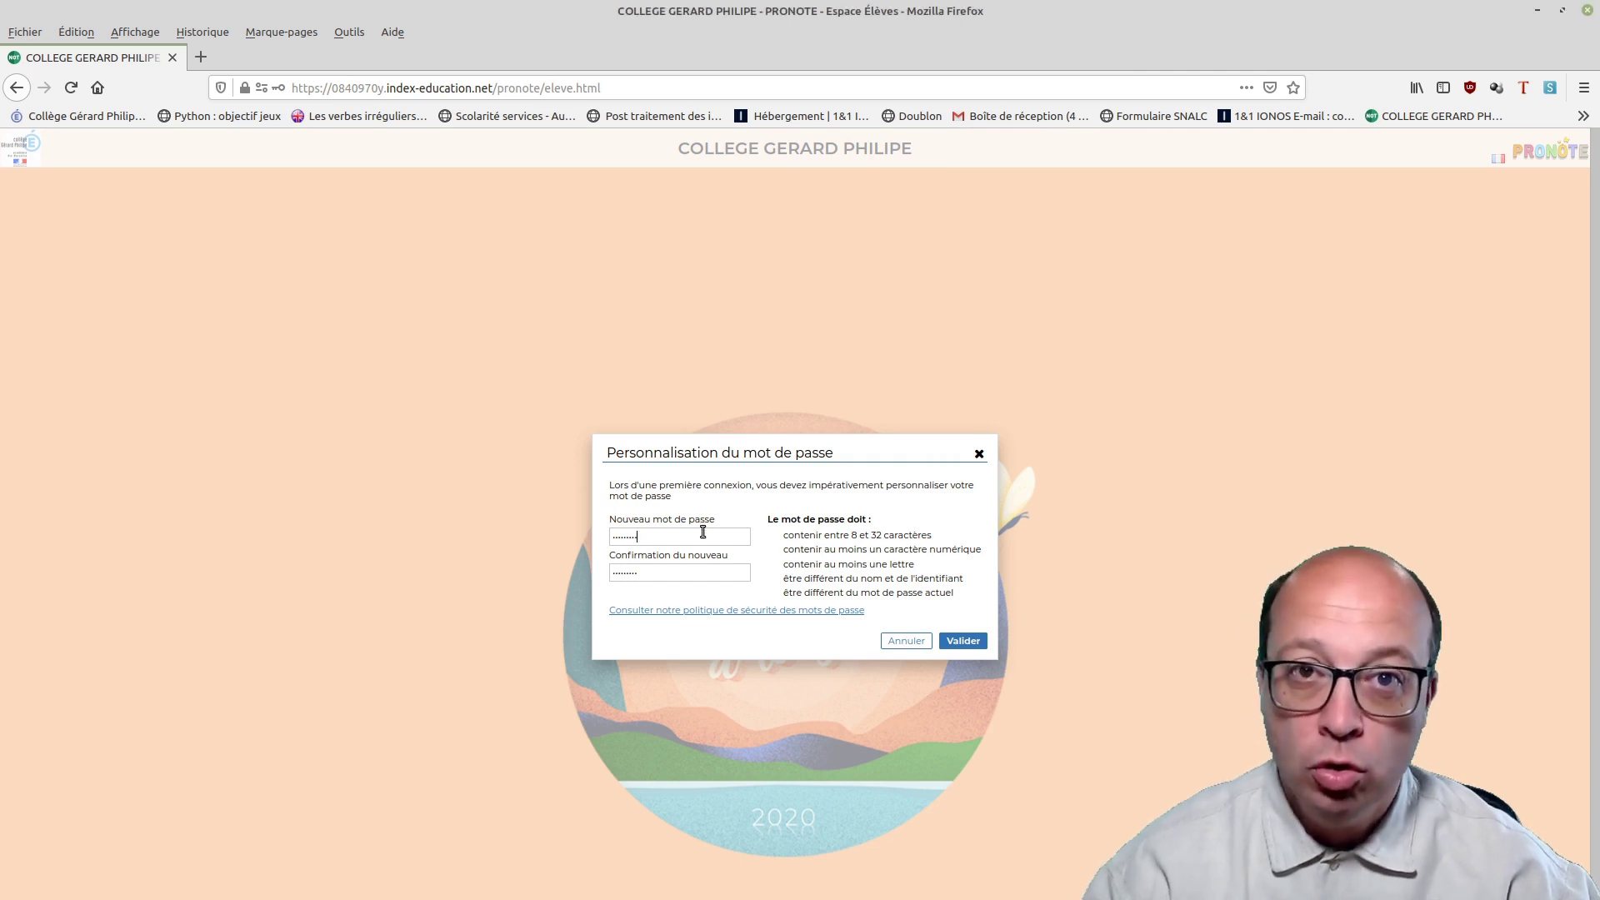
pyautogui.rightClick(702, 531)
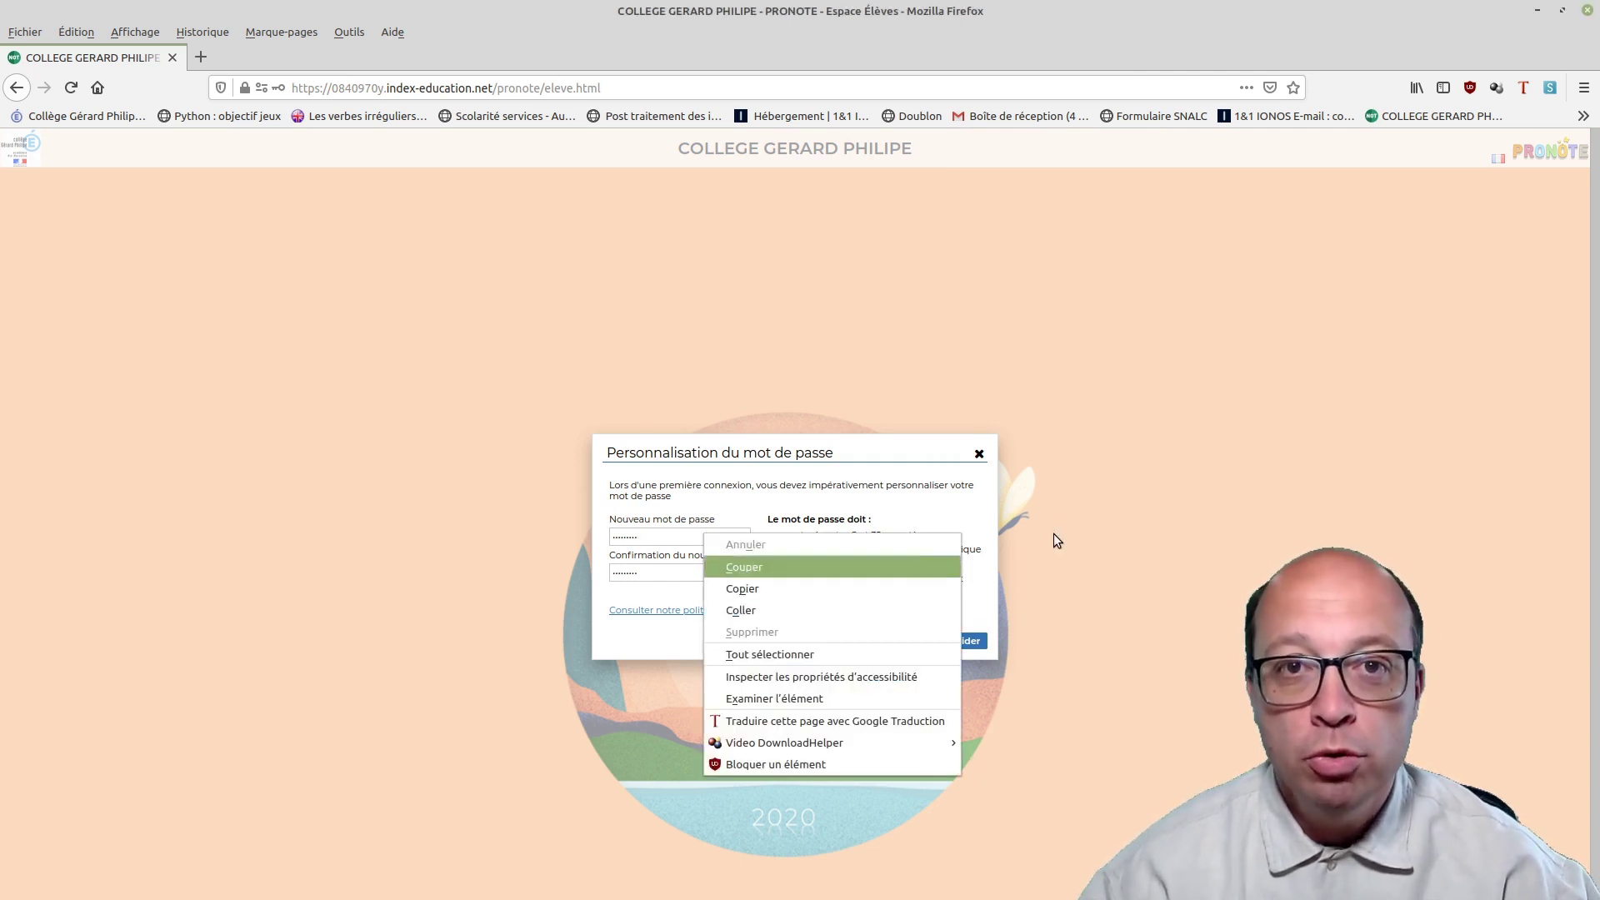
pyautogui.click(975, 492)
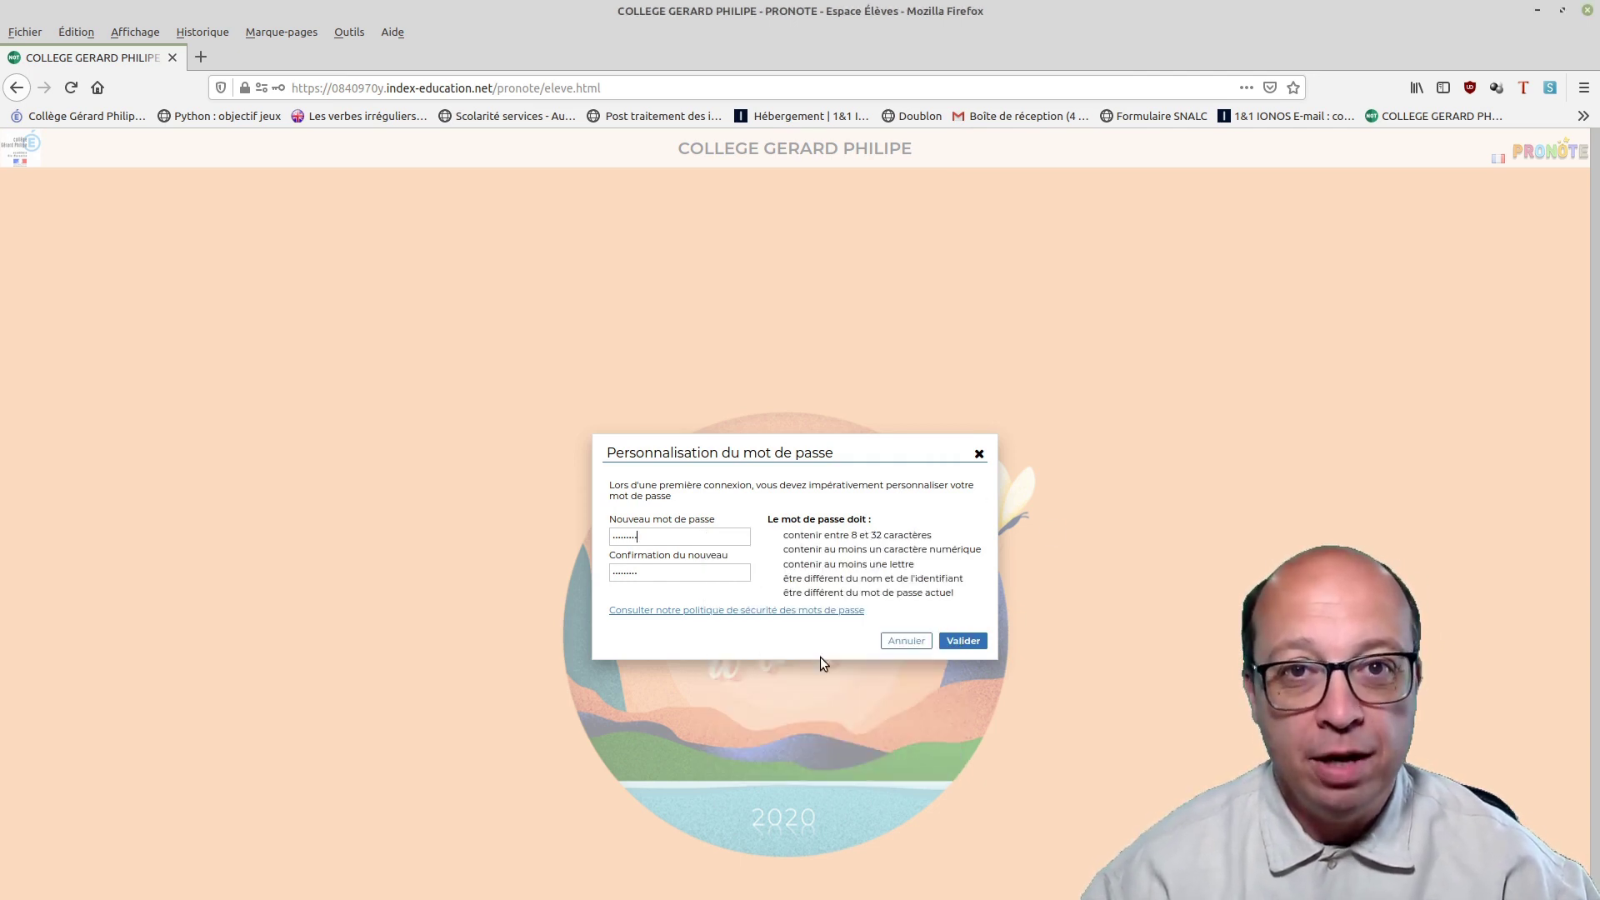
pyautogui.click(980, 641)
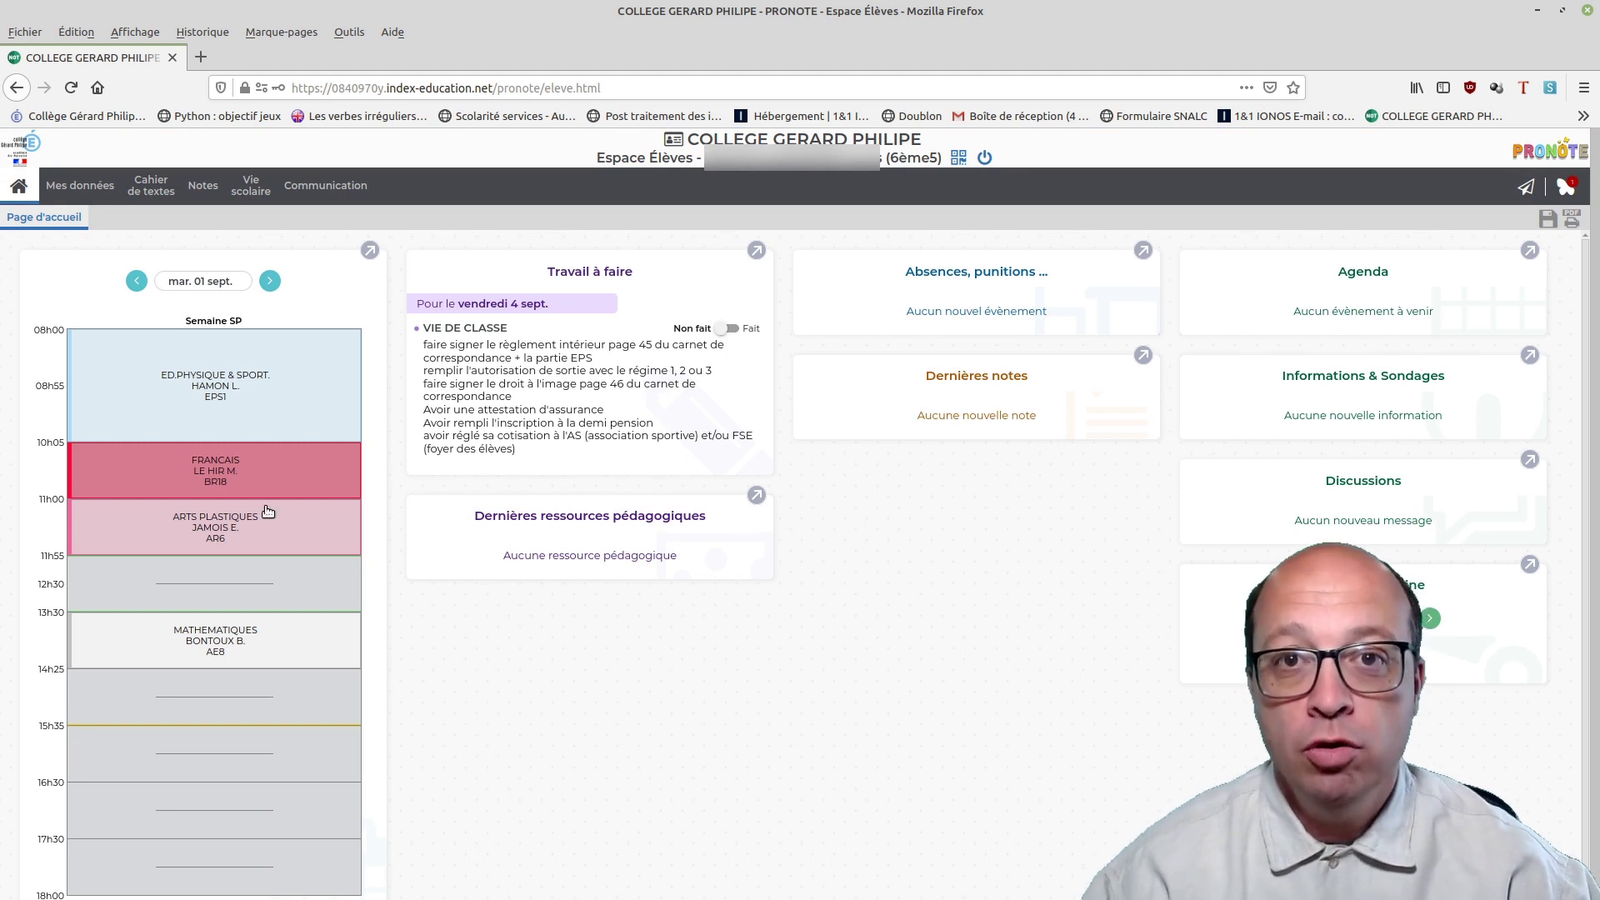
# Check the full weekly timetable and the notifications, then return to the student home page.
pyautogui.click(370, 250)
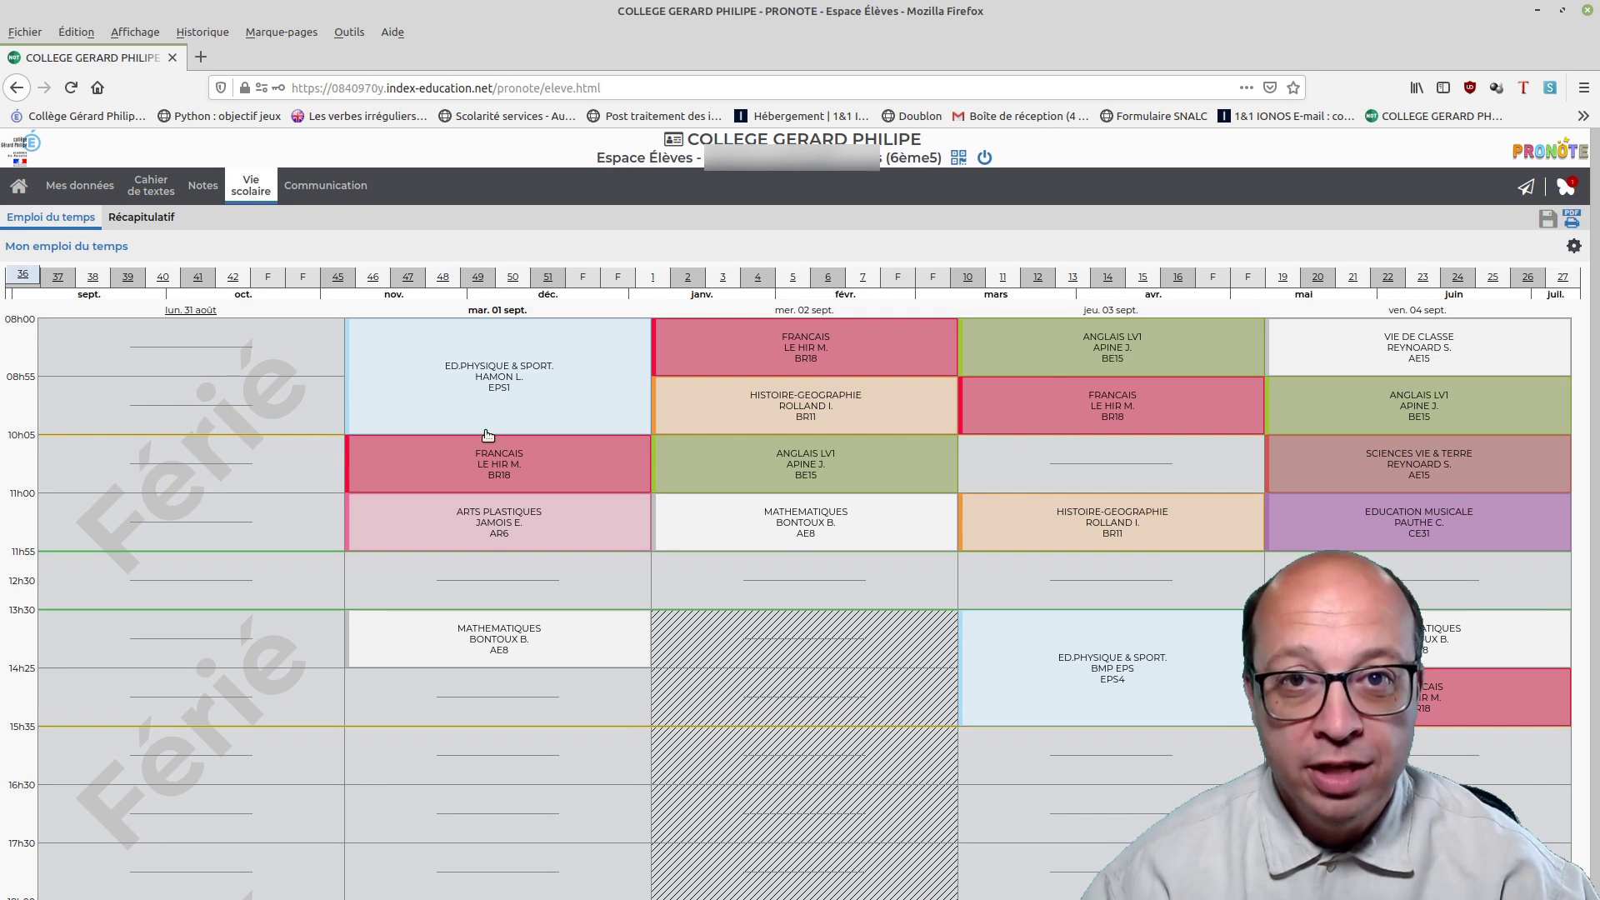
pyautogui.click(1572, 187)
pyautogui.click(1572, 222)
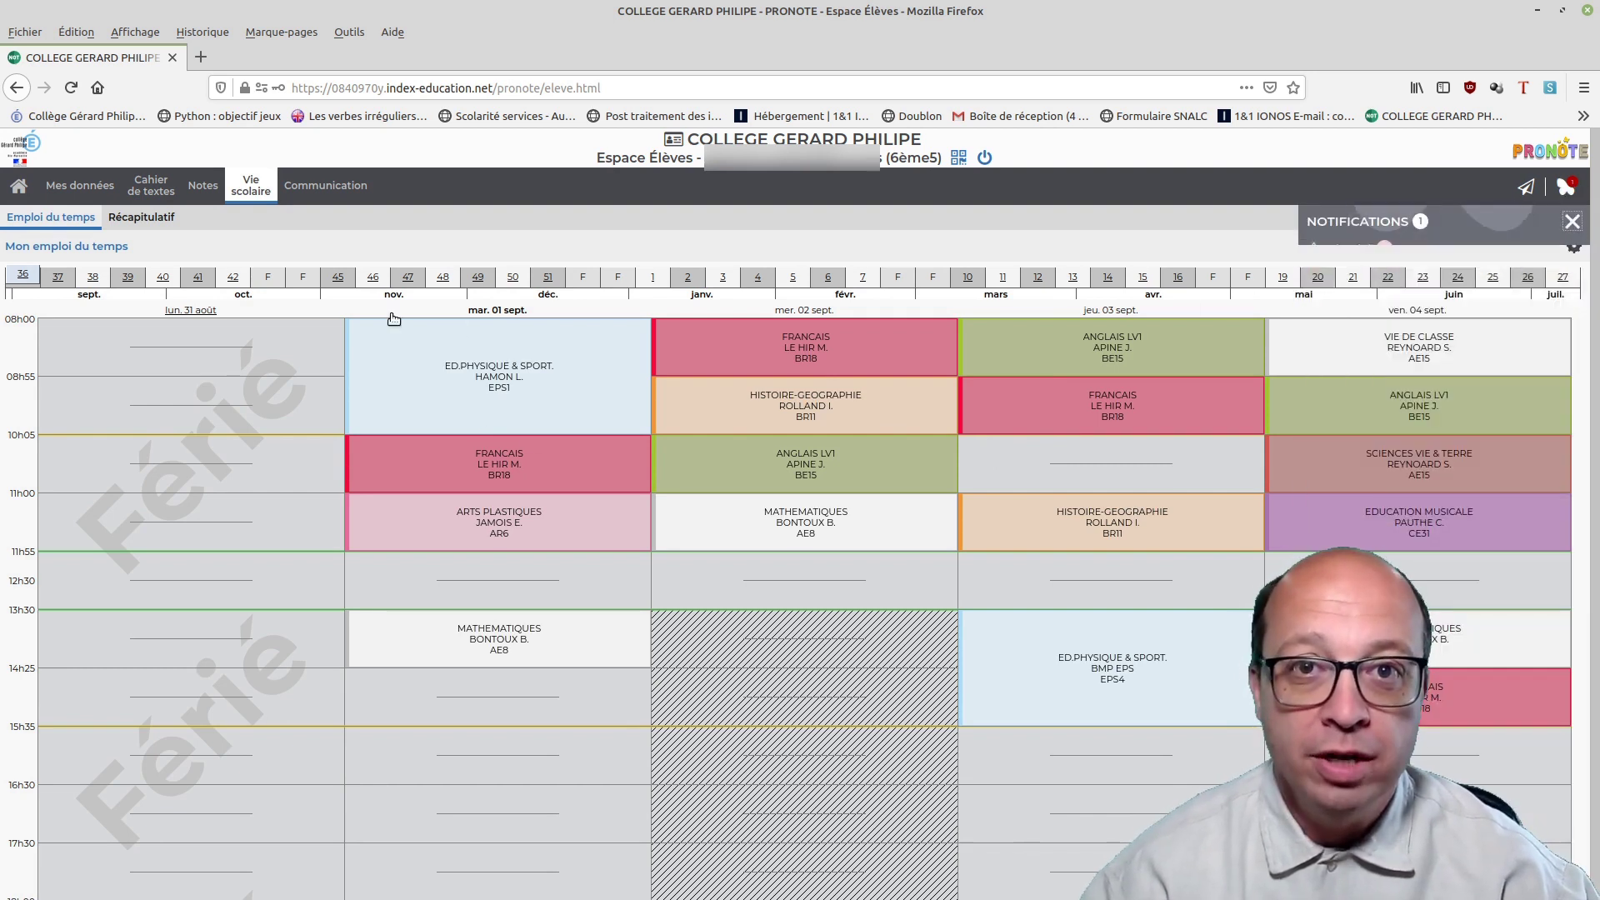
pyautogui.click(18, 185)
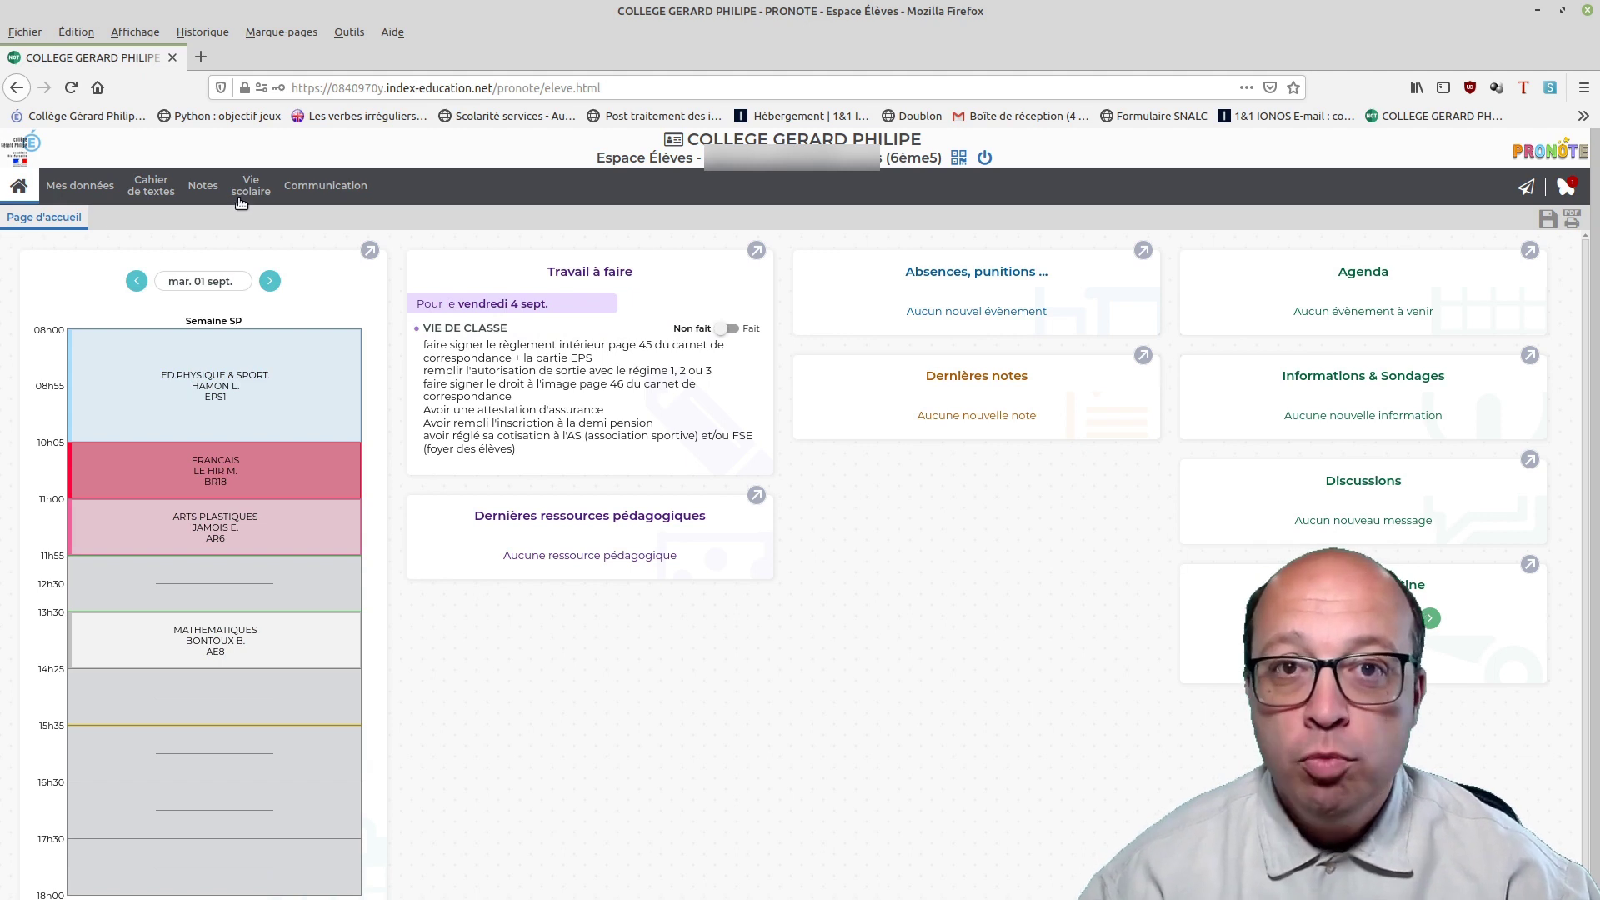
# View Cahier de textes weekly, inspect the VIE DE CLASSE homework chronologically, then open Notes.
pyautogui.moveTo(151, 187)
pyautogui.click(158, 217)
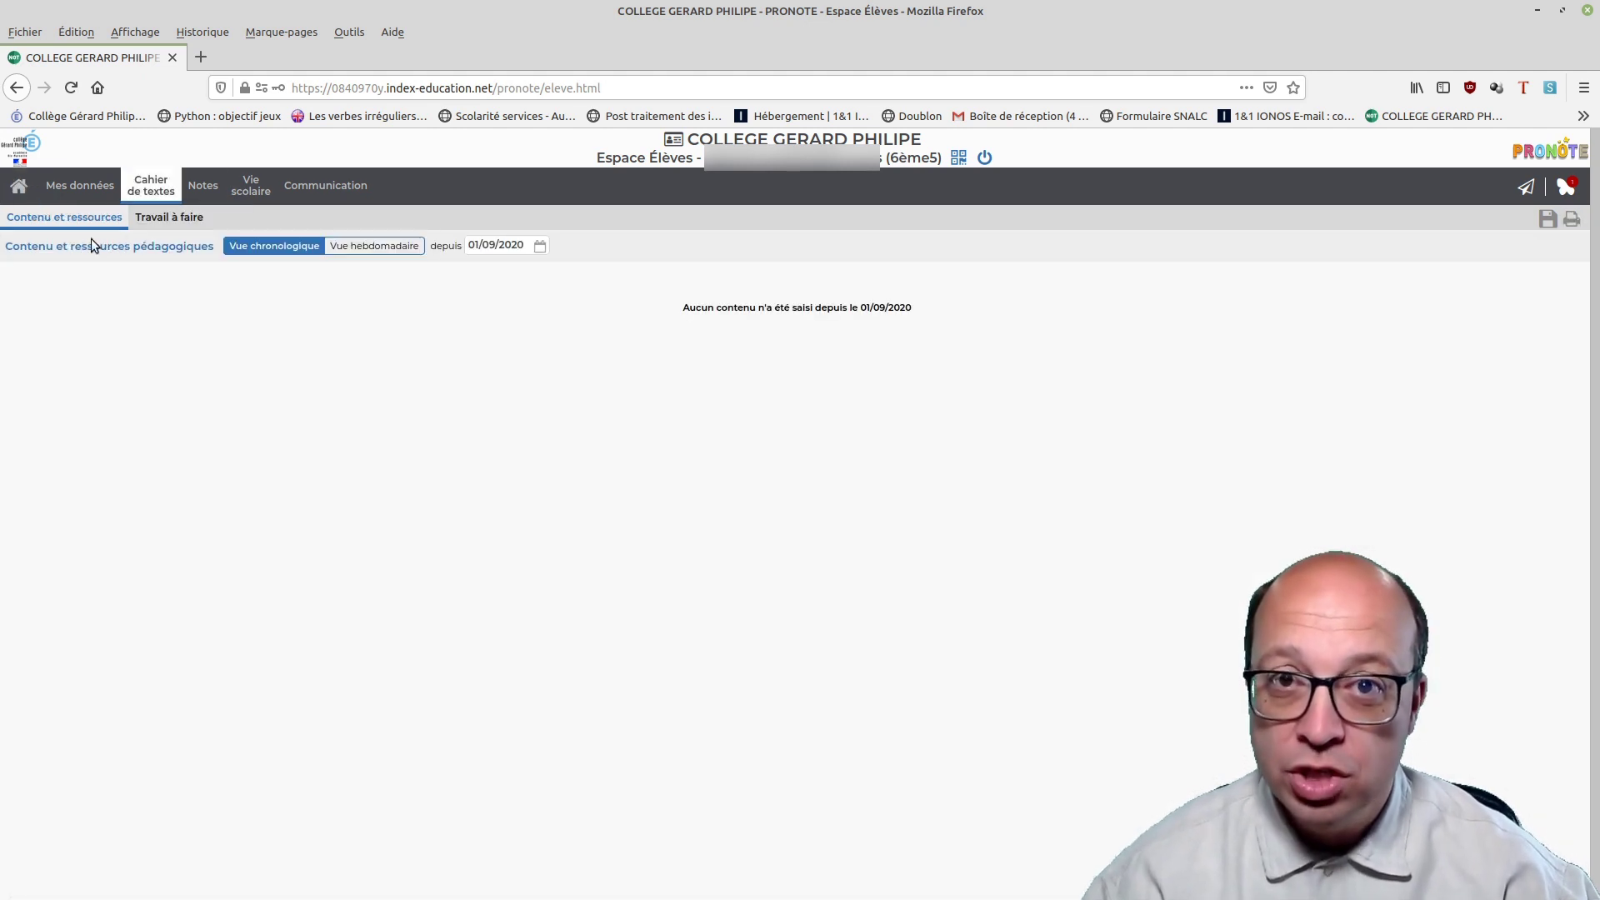
pyautogui.click(379, 247)
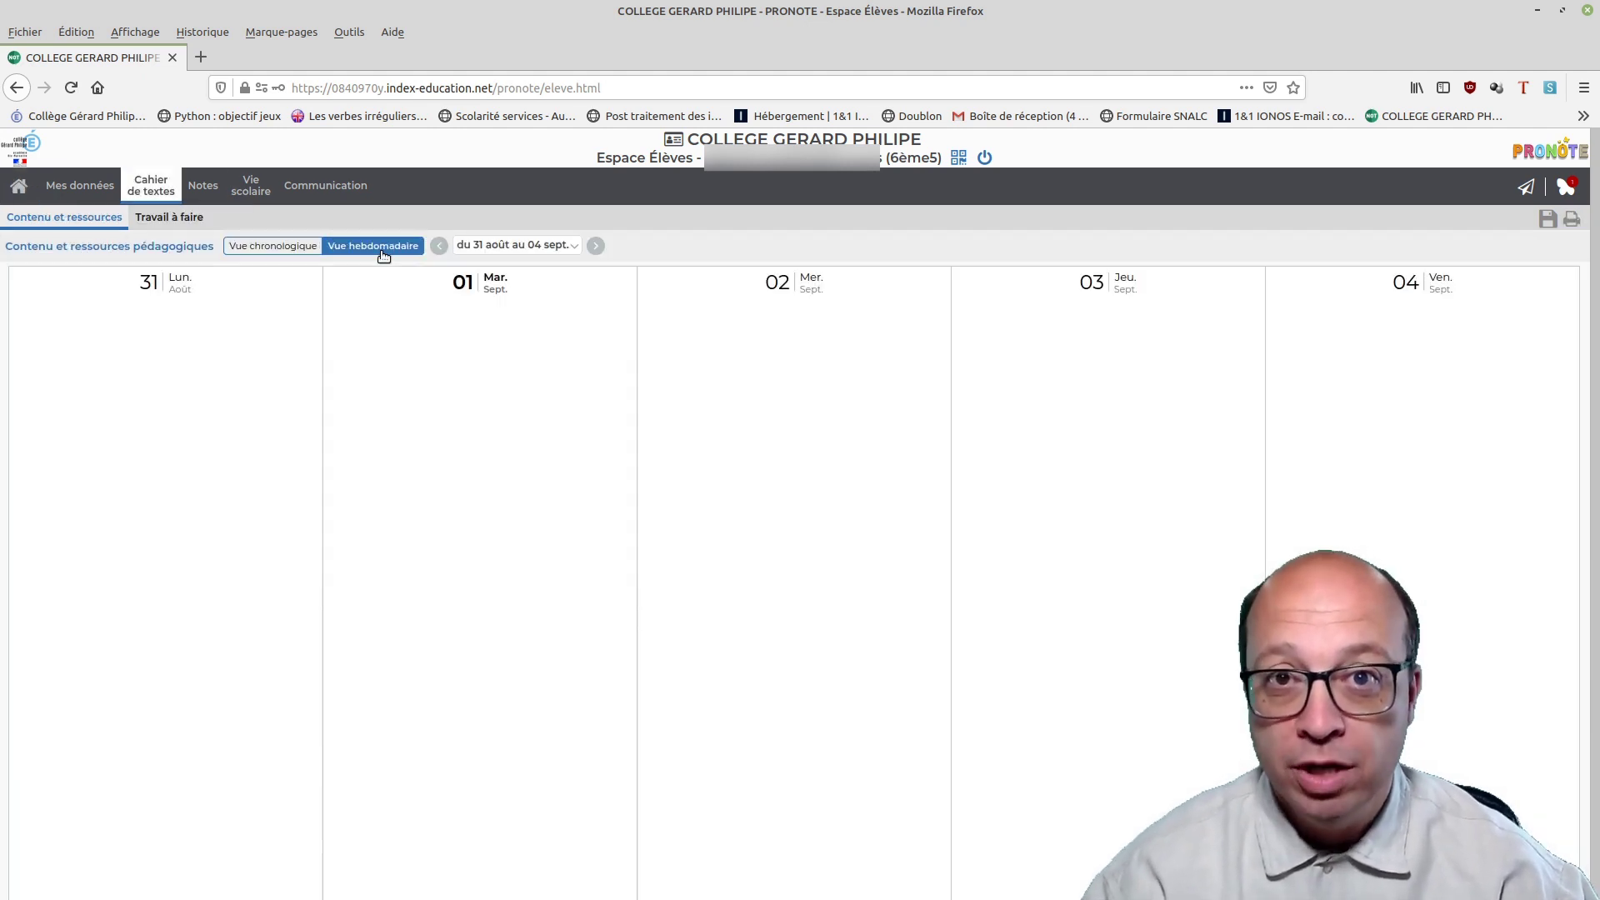
pyautogui.click(188, 219)
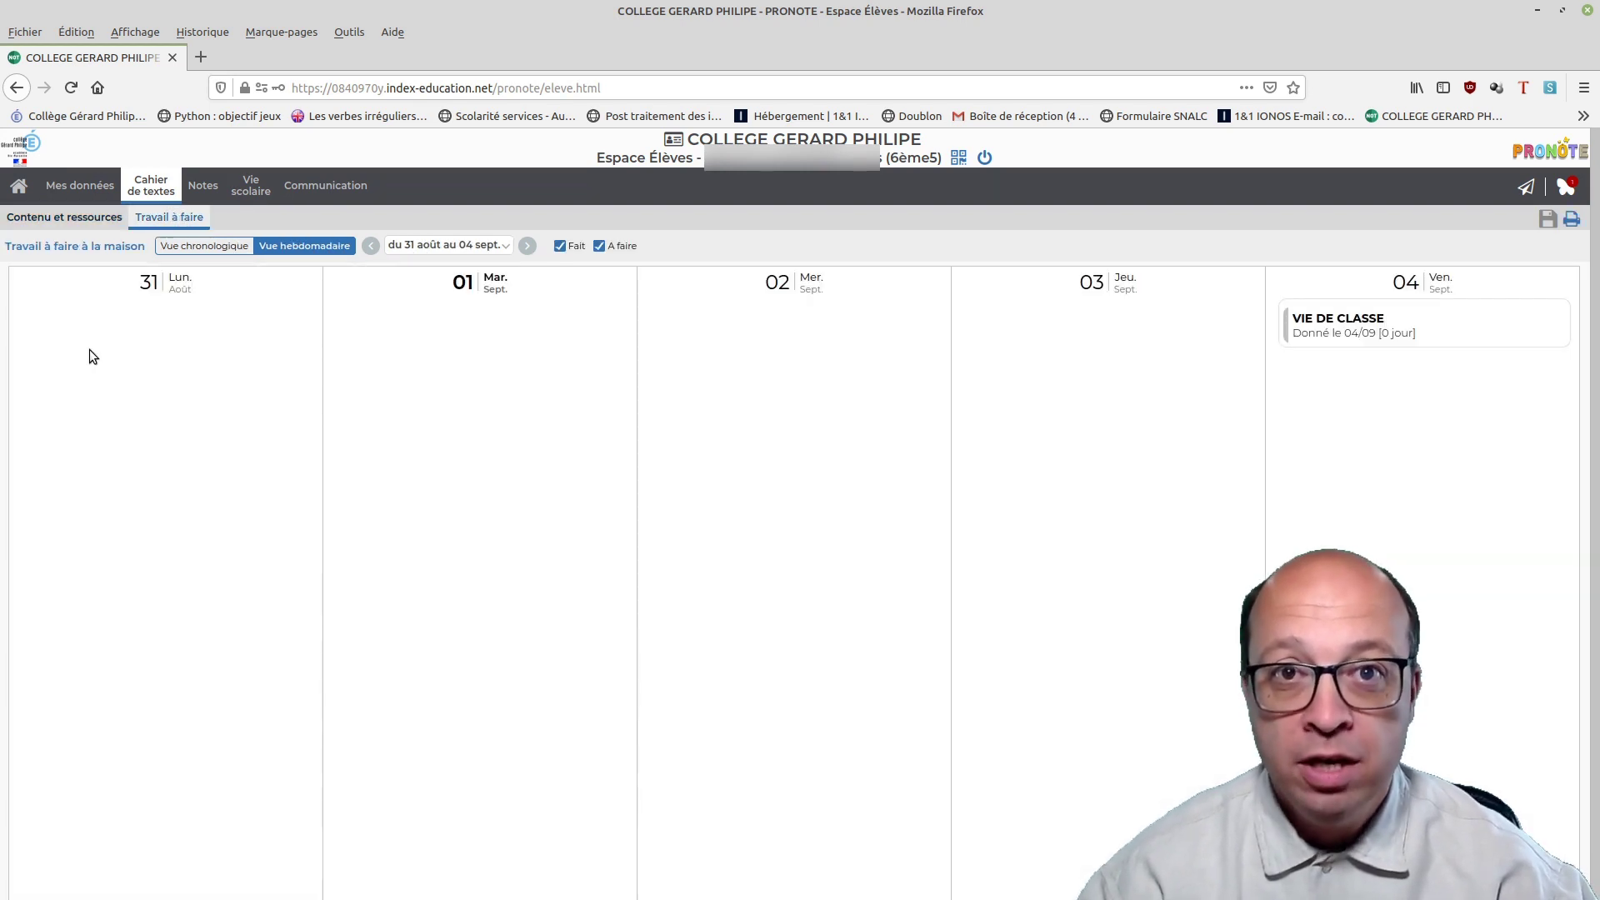
pyautogui.click(1390, 325)
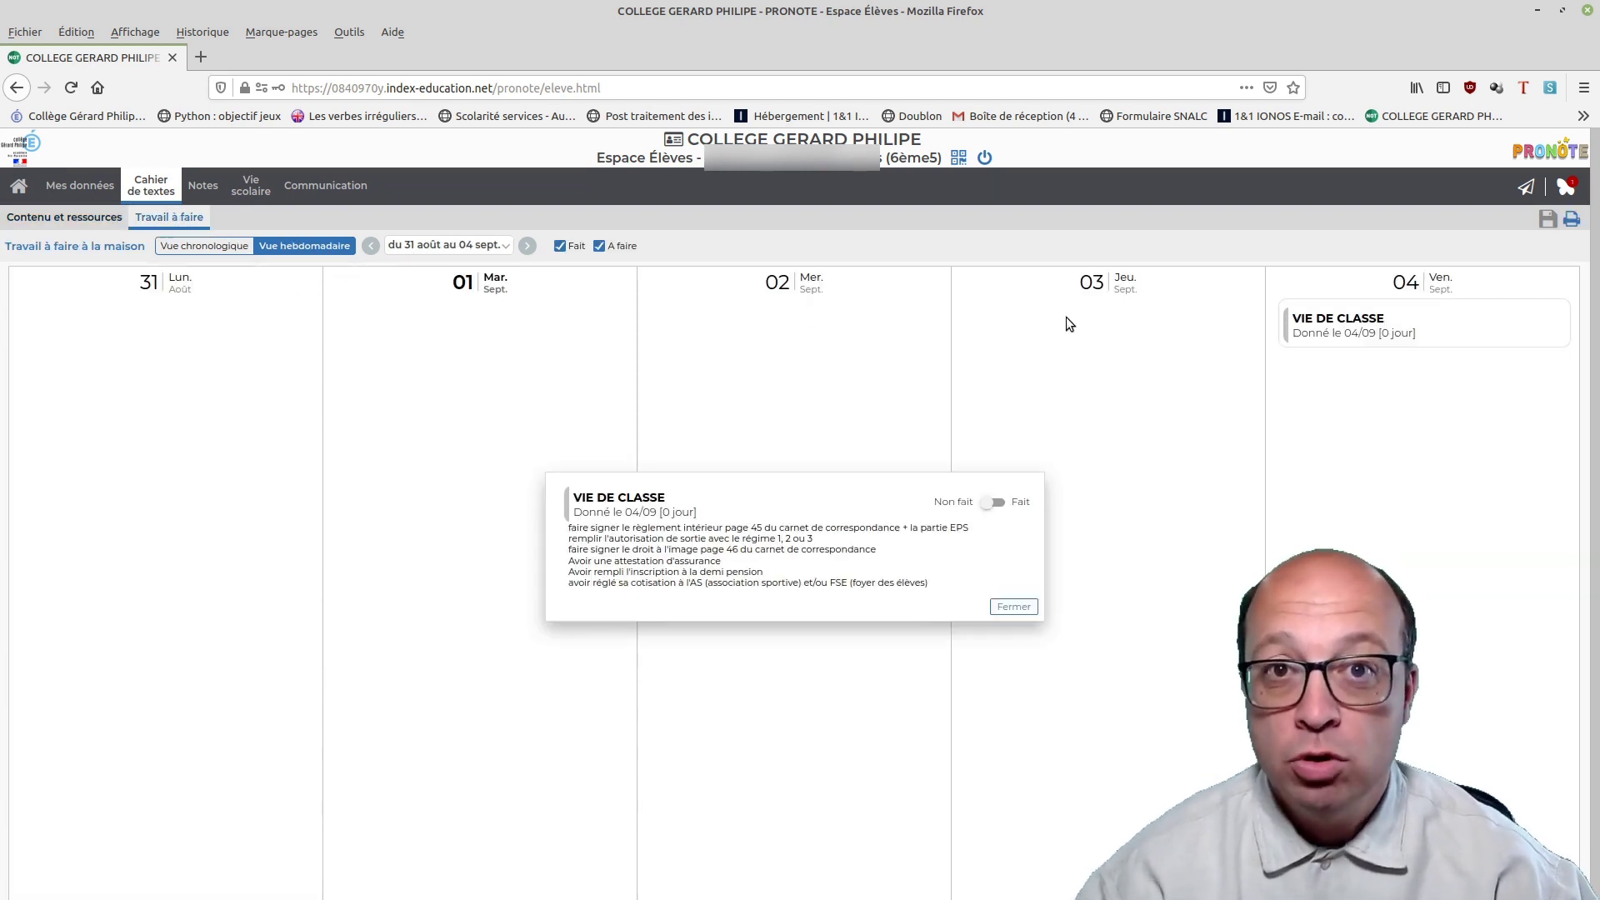
pyautogui.click(1015, 607)
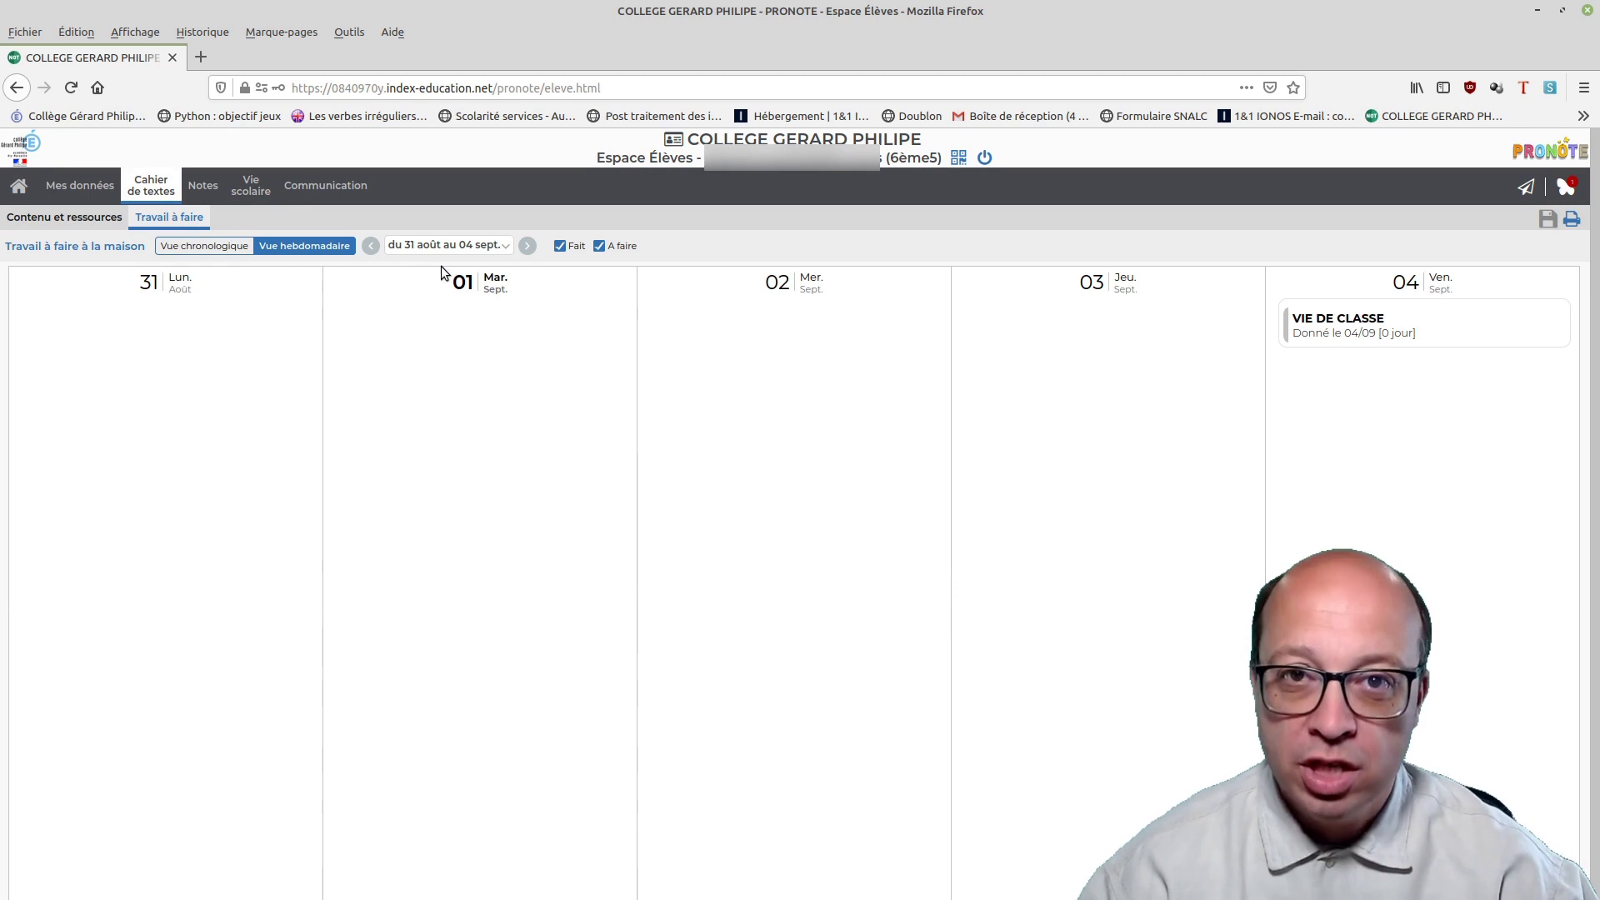
pyautogui.click(218, 246)
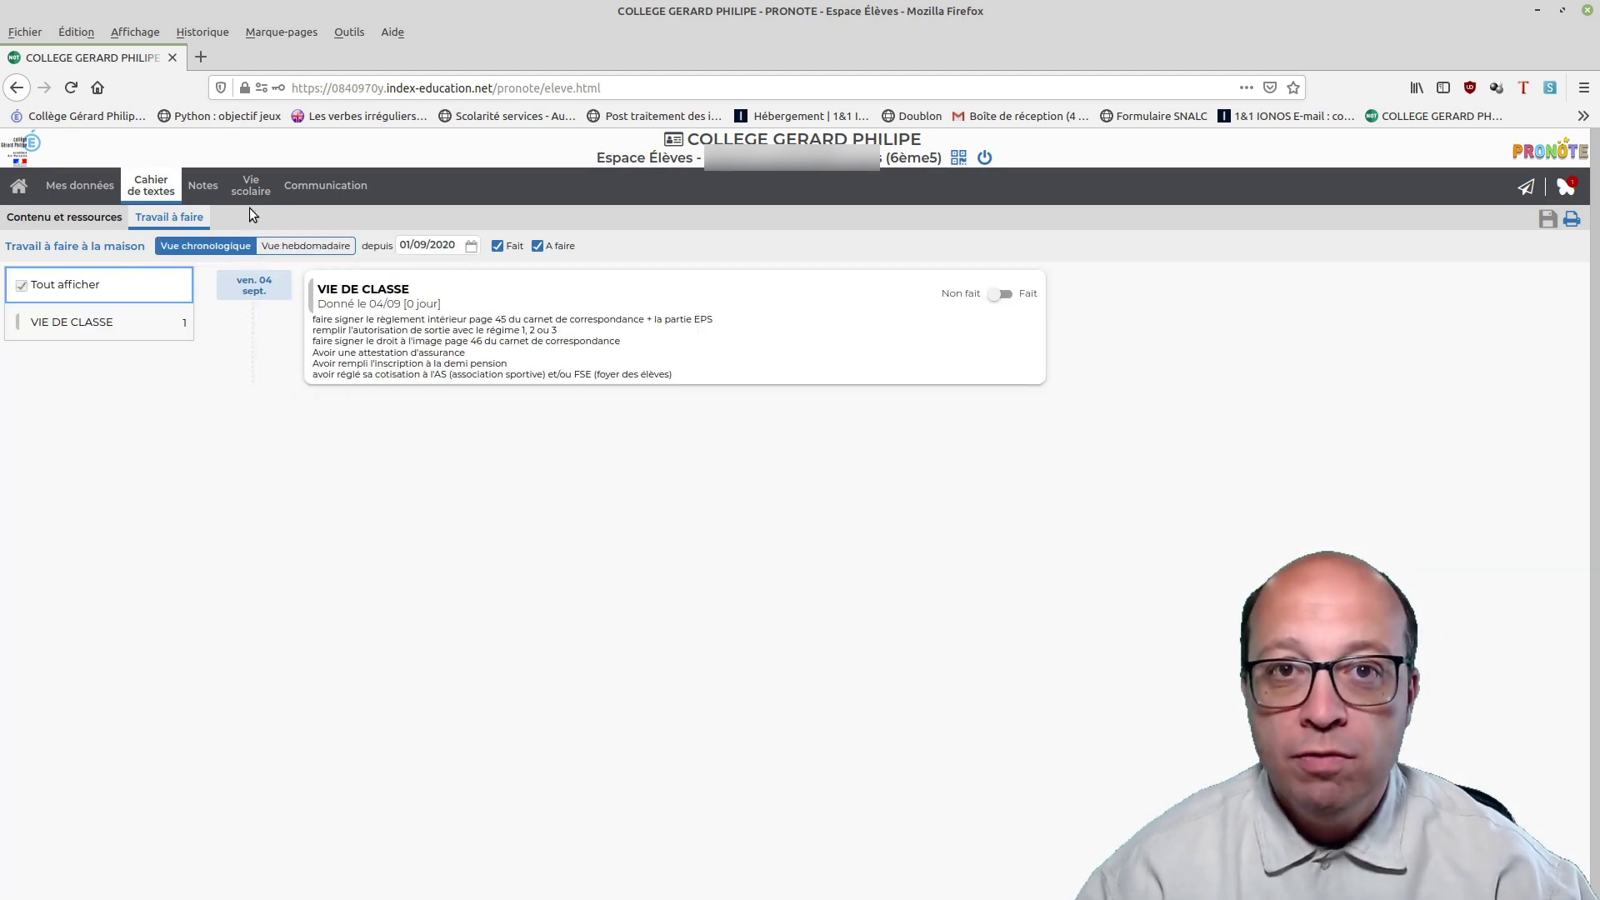
pyautogui.click(202, 185)
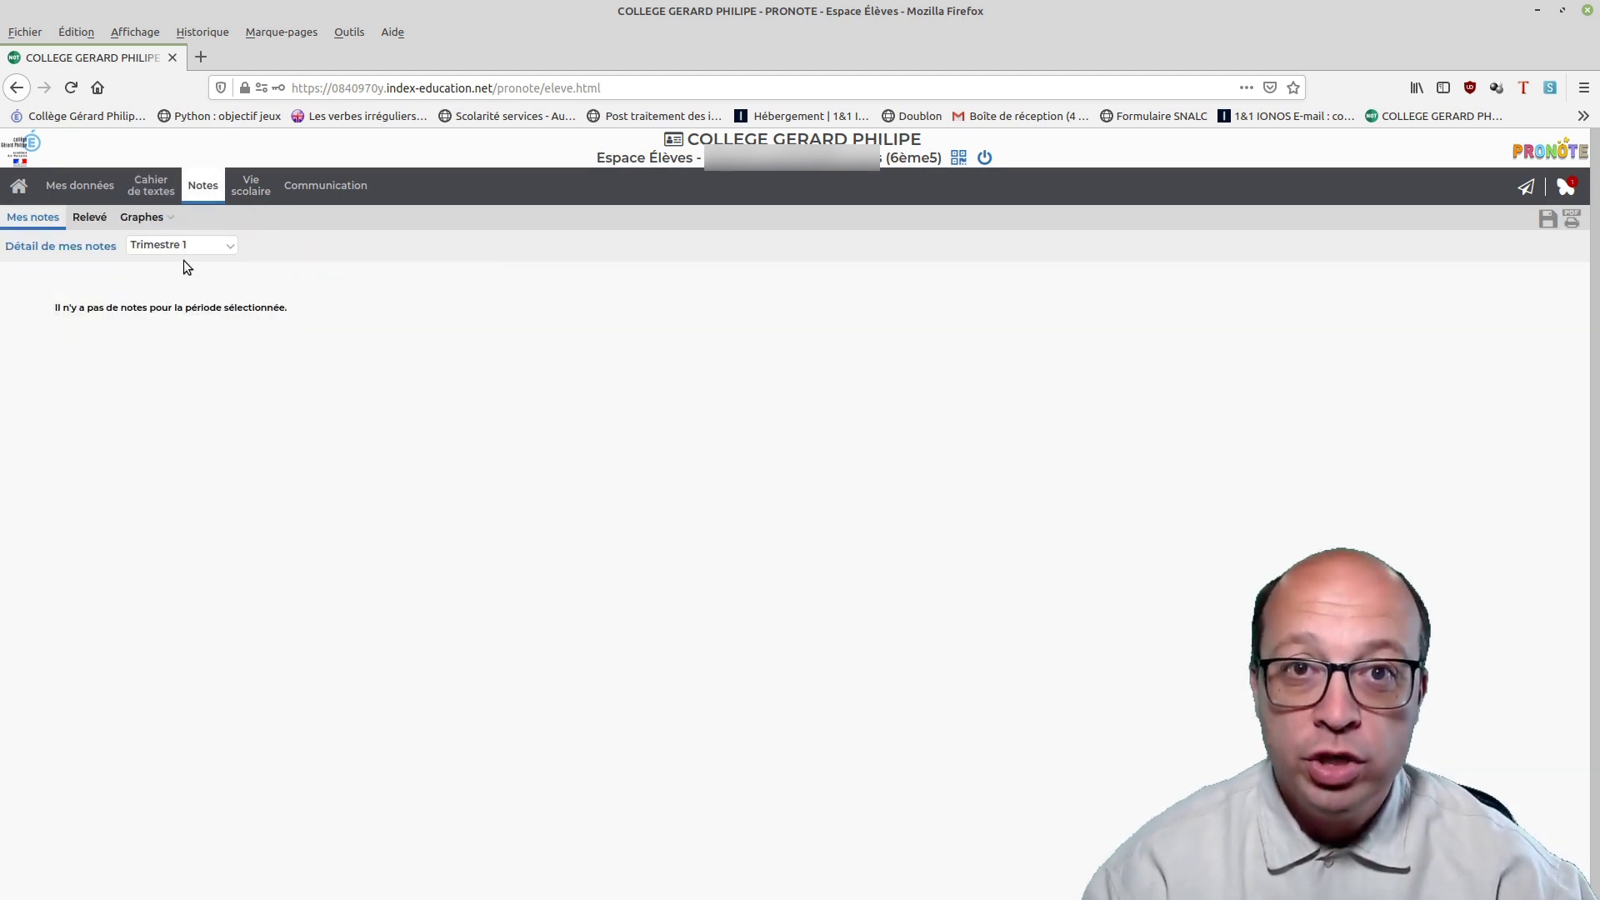
# Browse the timetable for weeks 37 to 39, then check Récapitulatif and Informations & sondages.
pyautogui.click(268, 215)
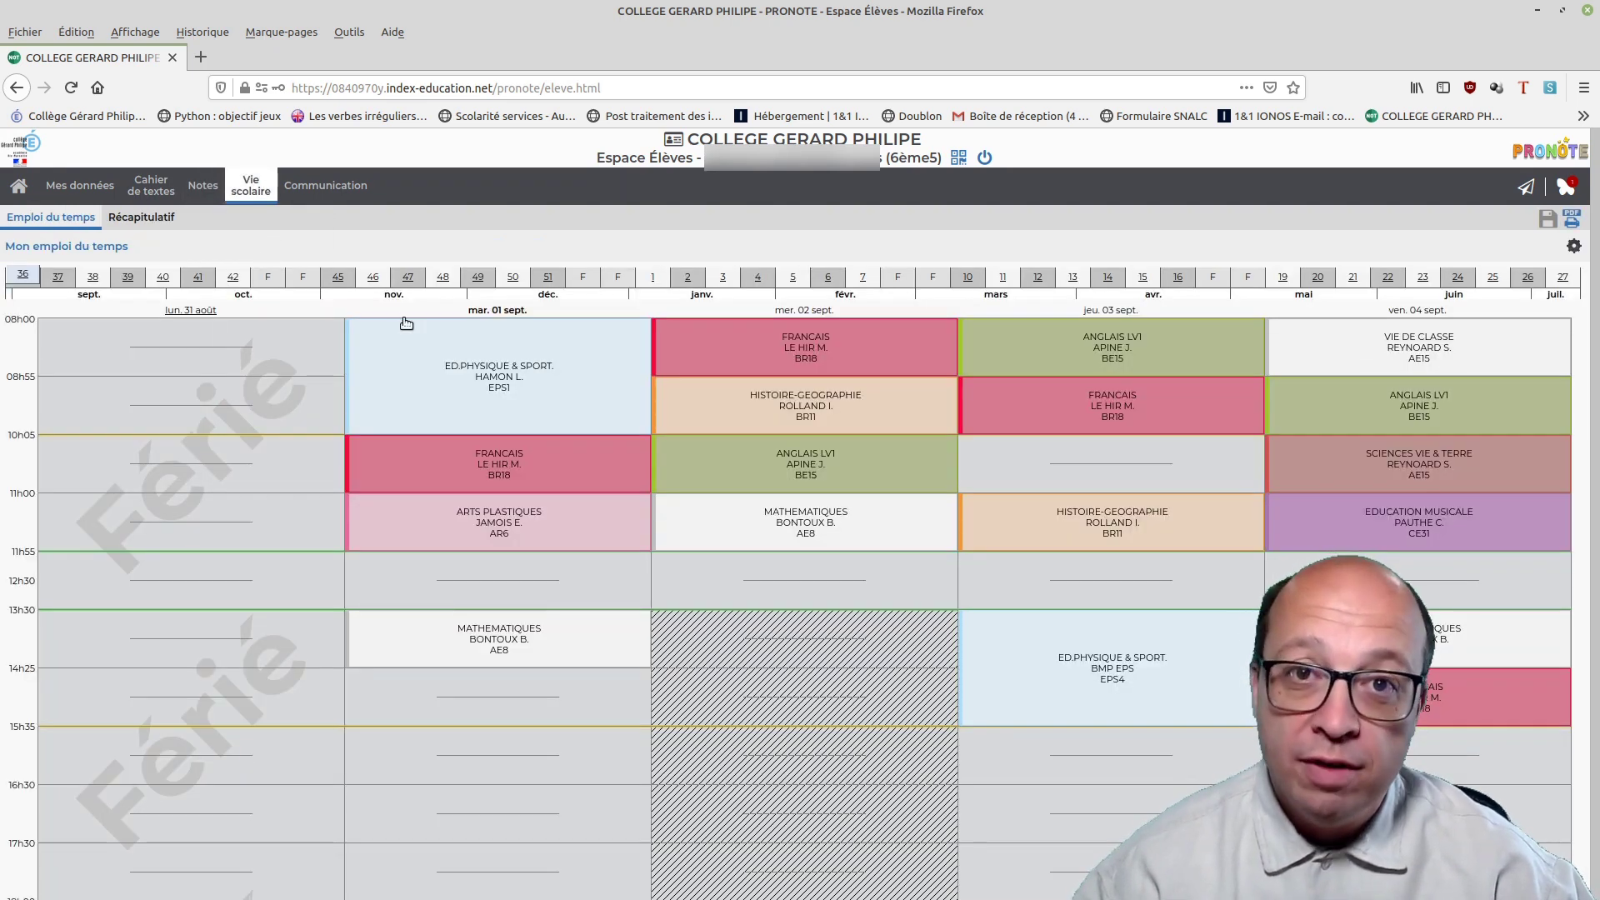
pyautogui.moveTo(251, 188)
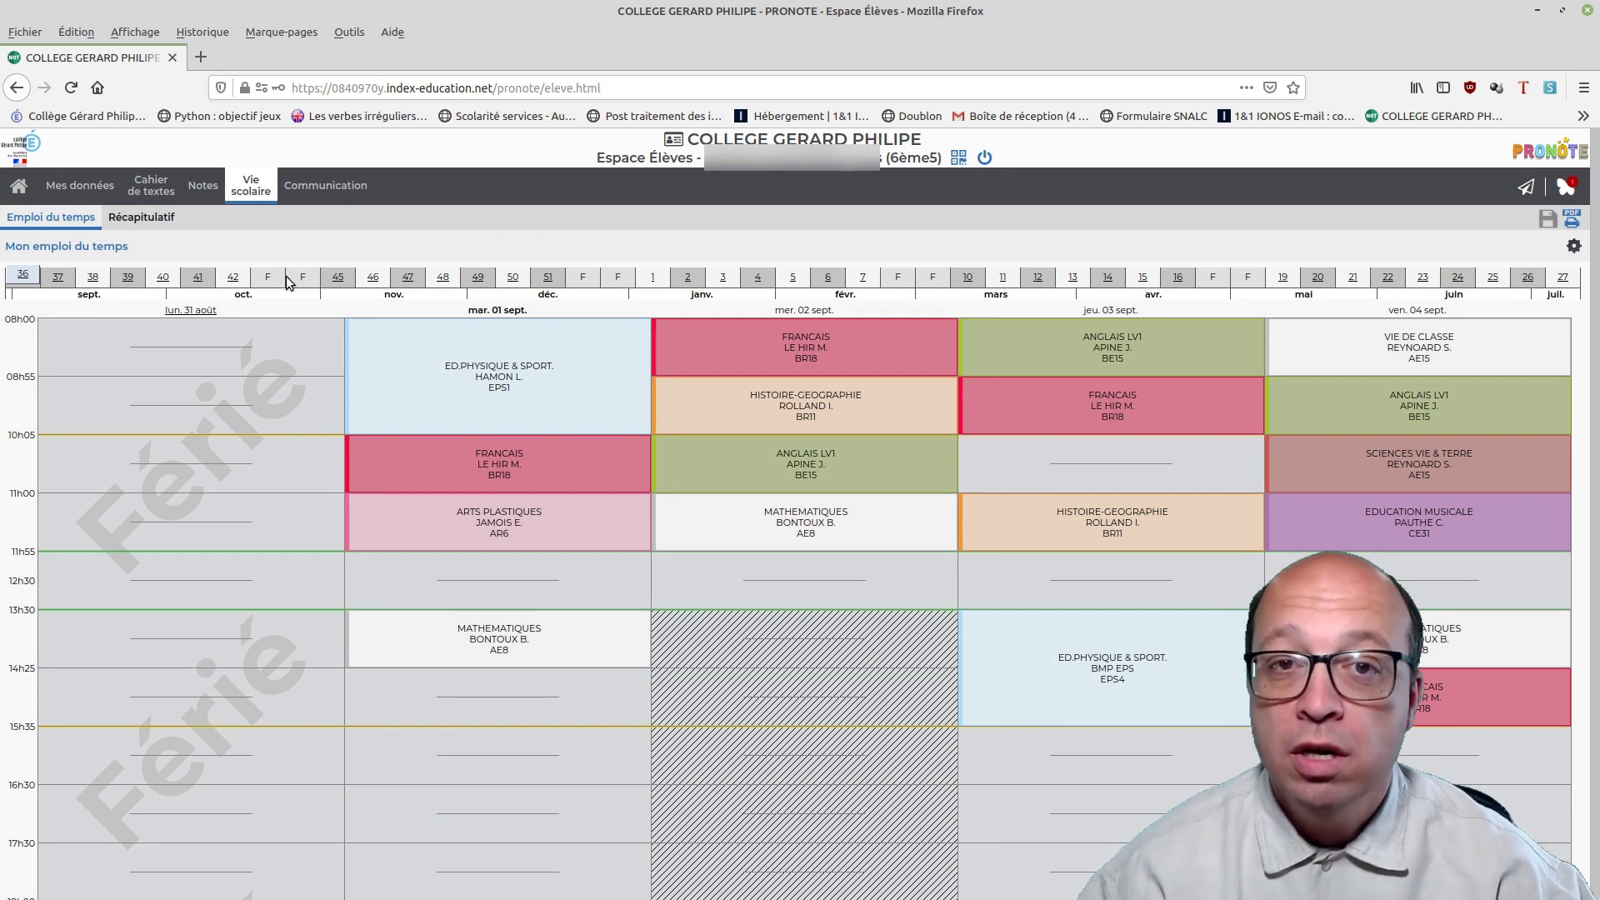
pyautogui.click(73, 282)
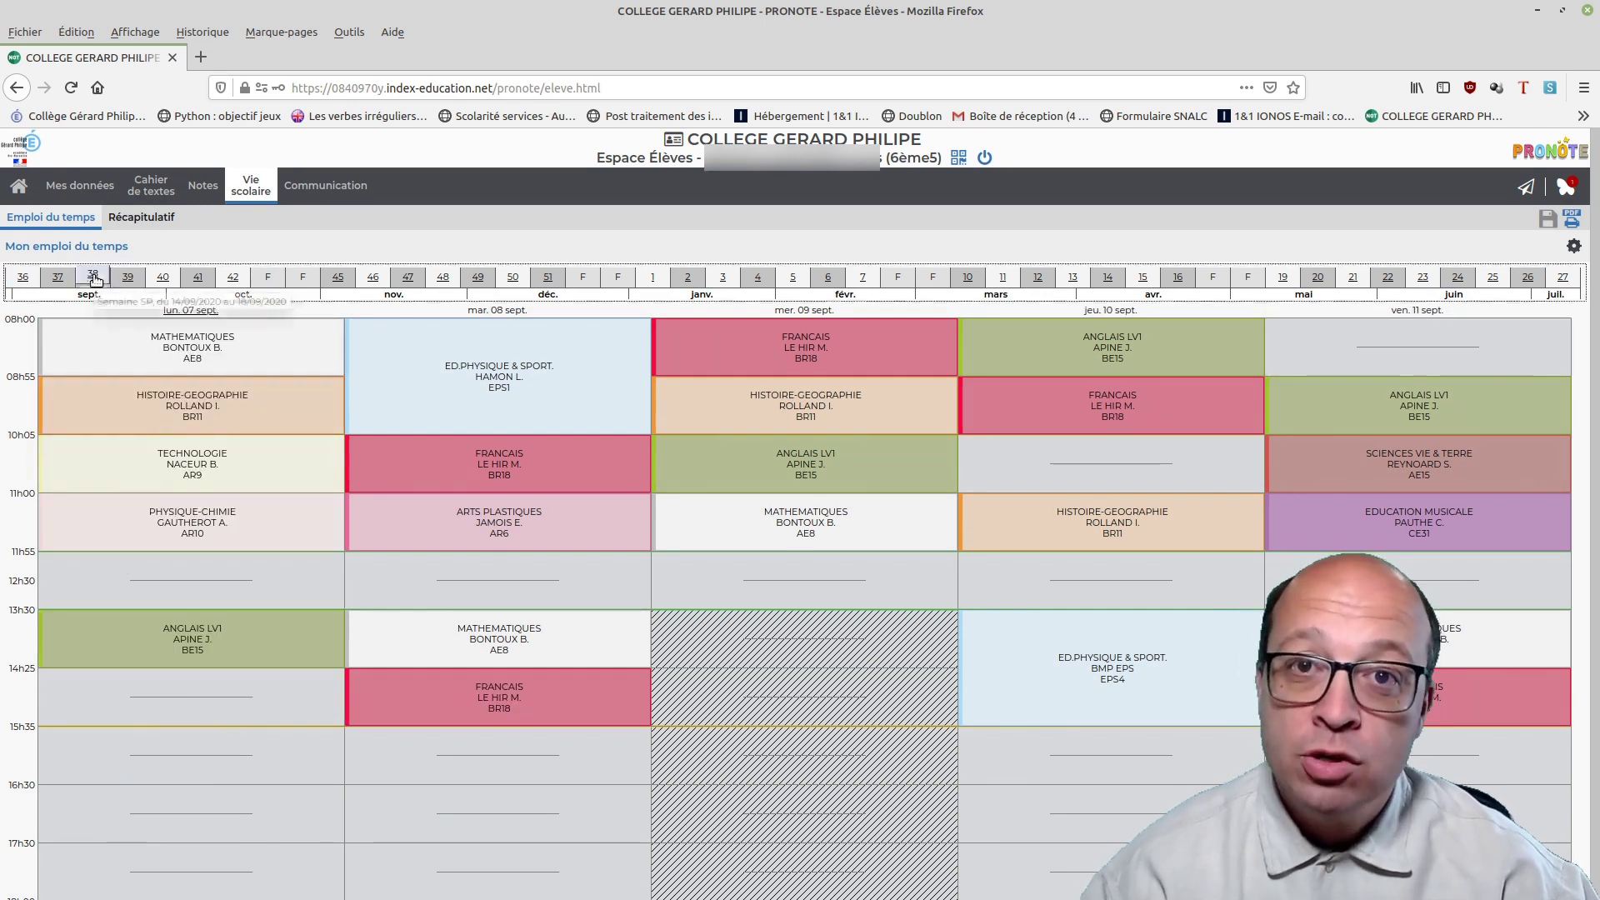
pyautogui.click(93, 277)
pyautogui.click(128, 276)
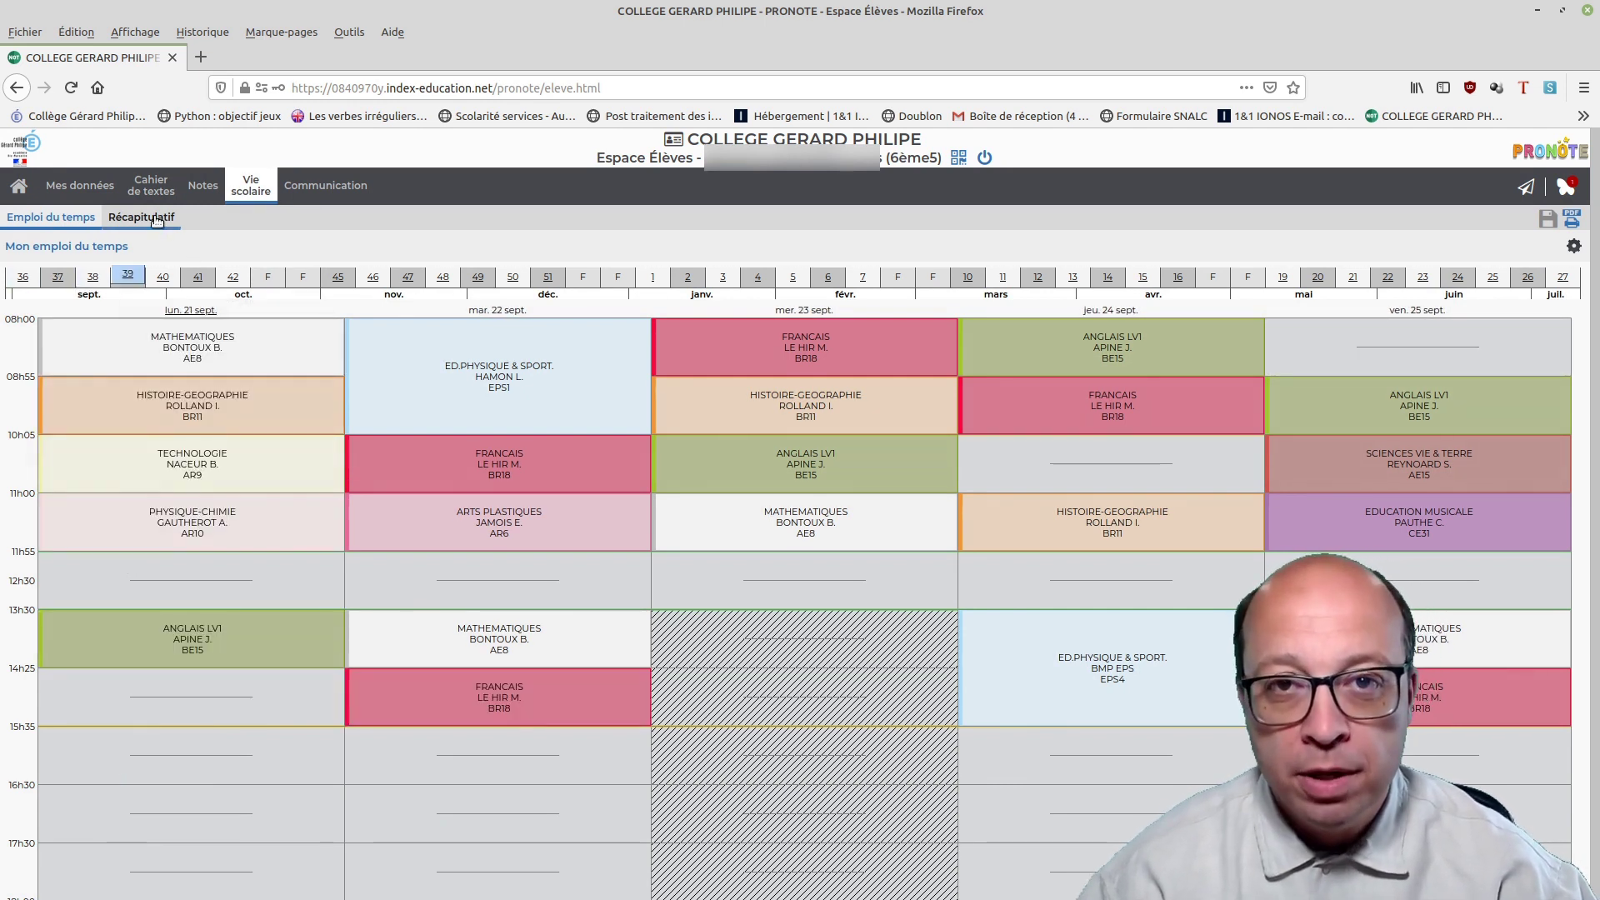
pyautogui.click(157, 218)
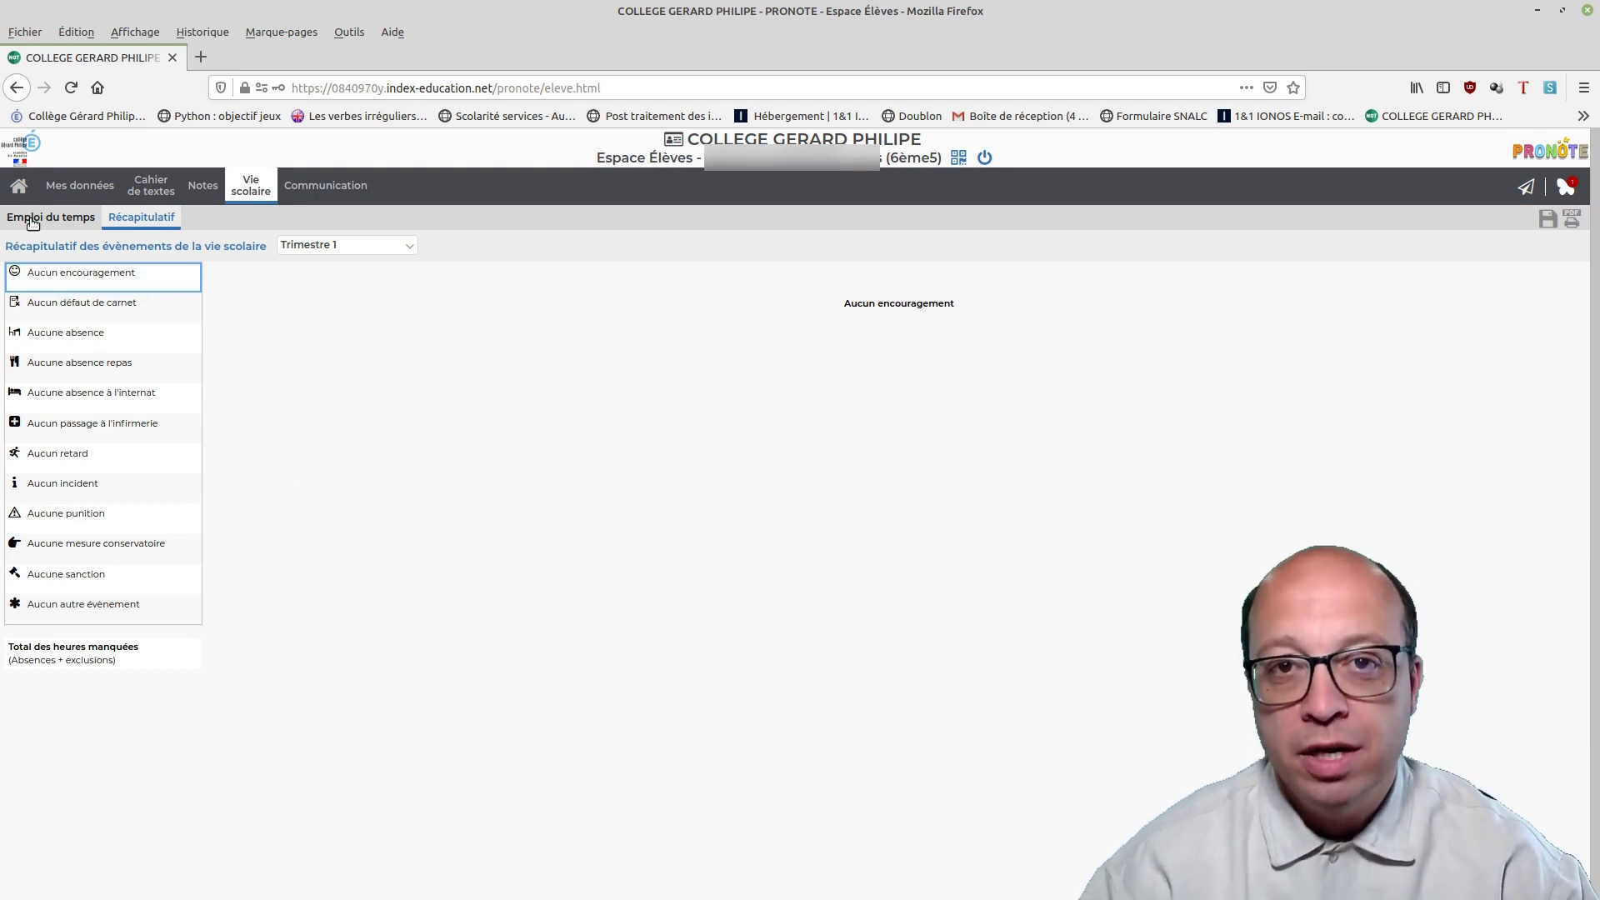
pyautogui.click(325, 185)
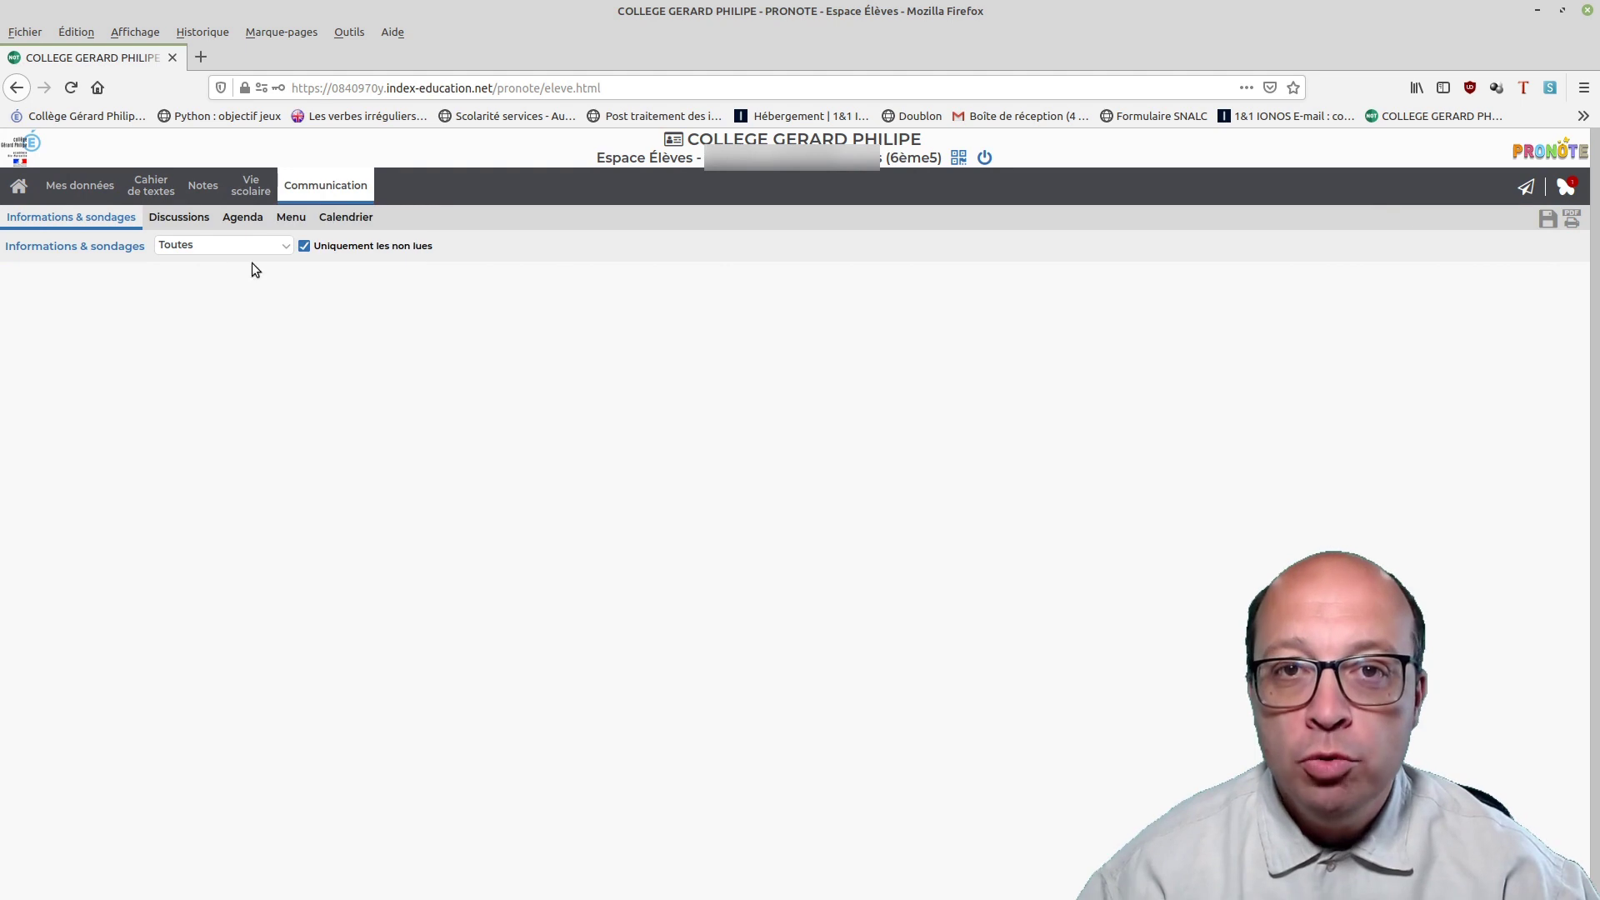
# Send the Prof. principal a new discussion titled 'test' saying 'Bonjour', then open Agenda.
pyautogui.click(169, 219)
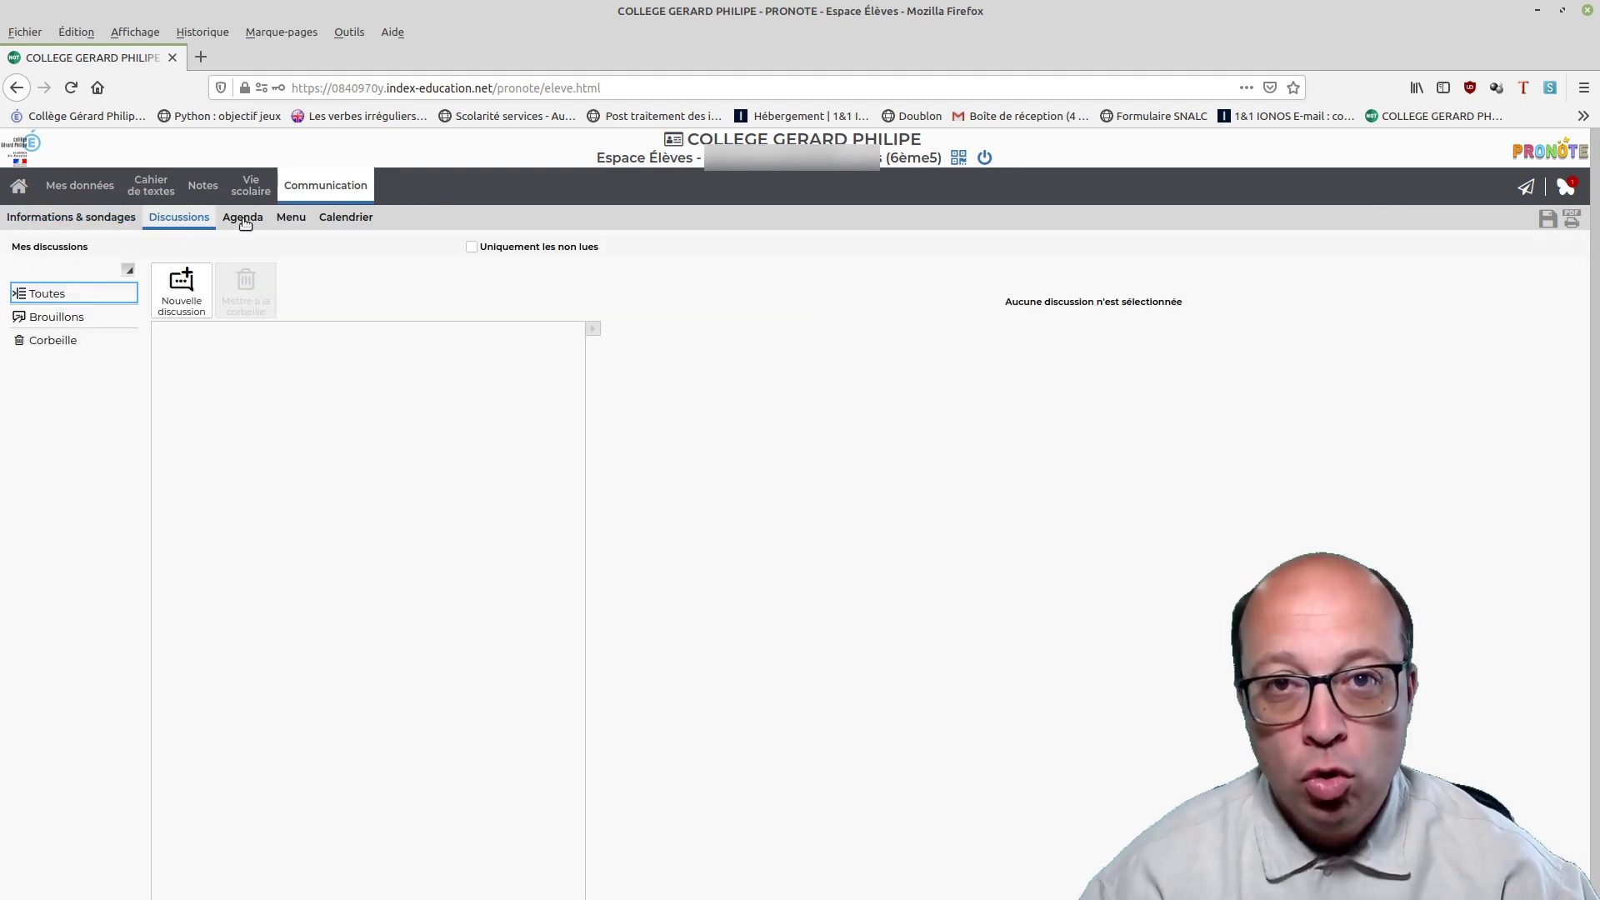
pyautogui.click(181, 287)
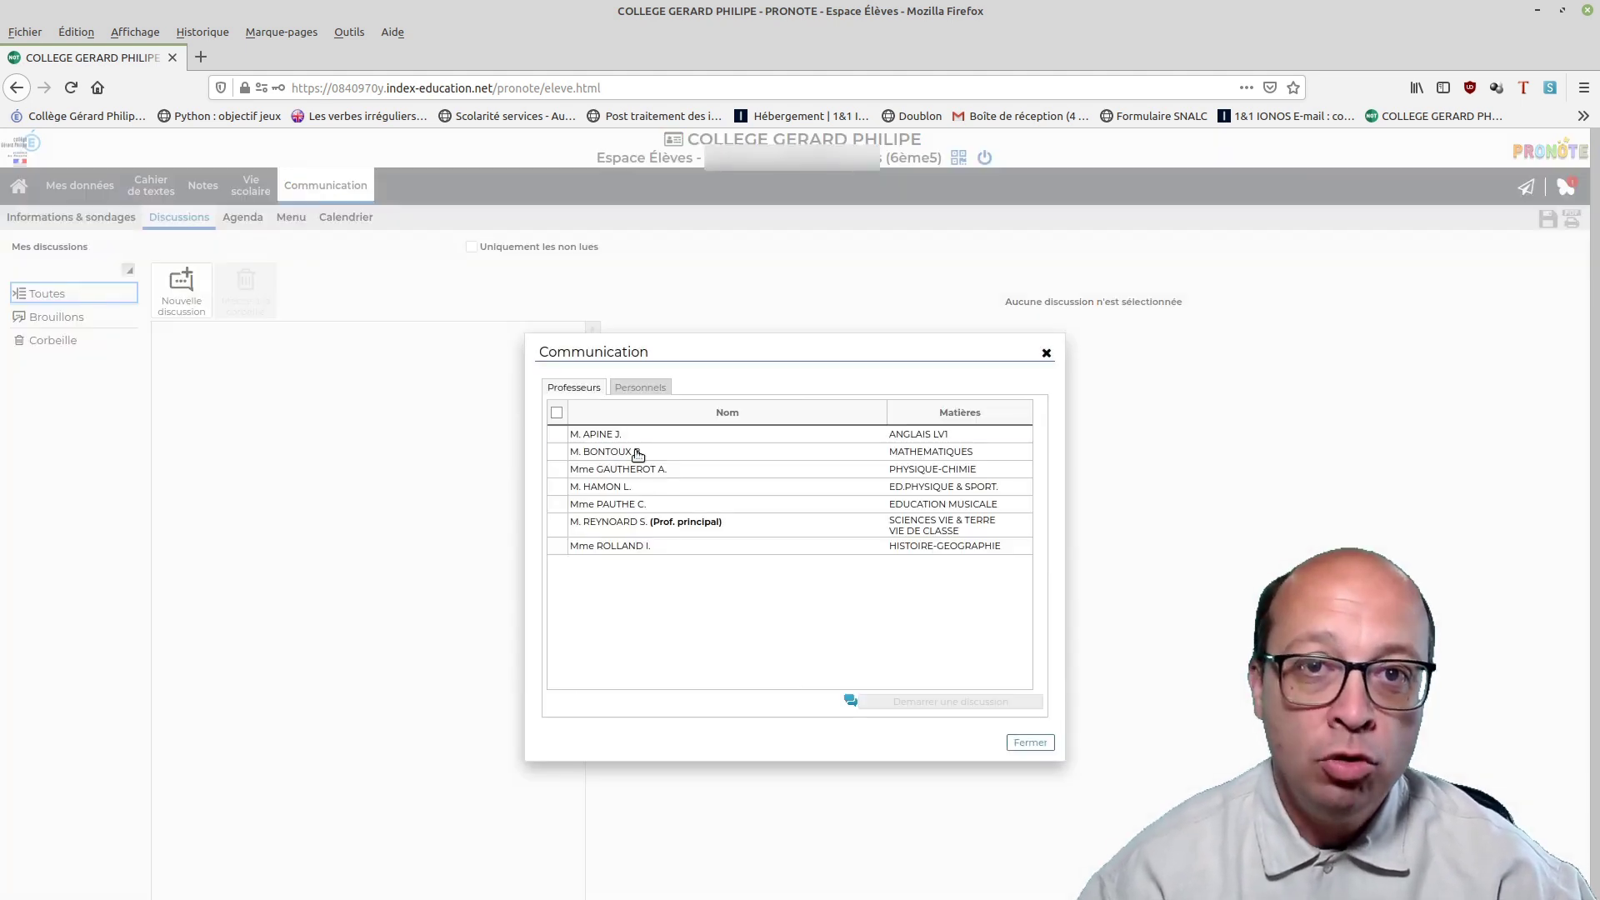
pyautogui.click(577, 525)
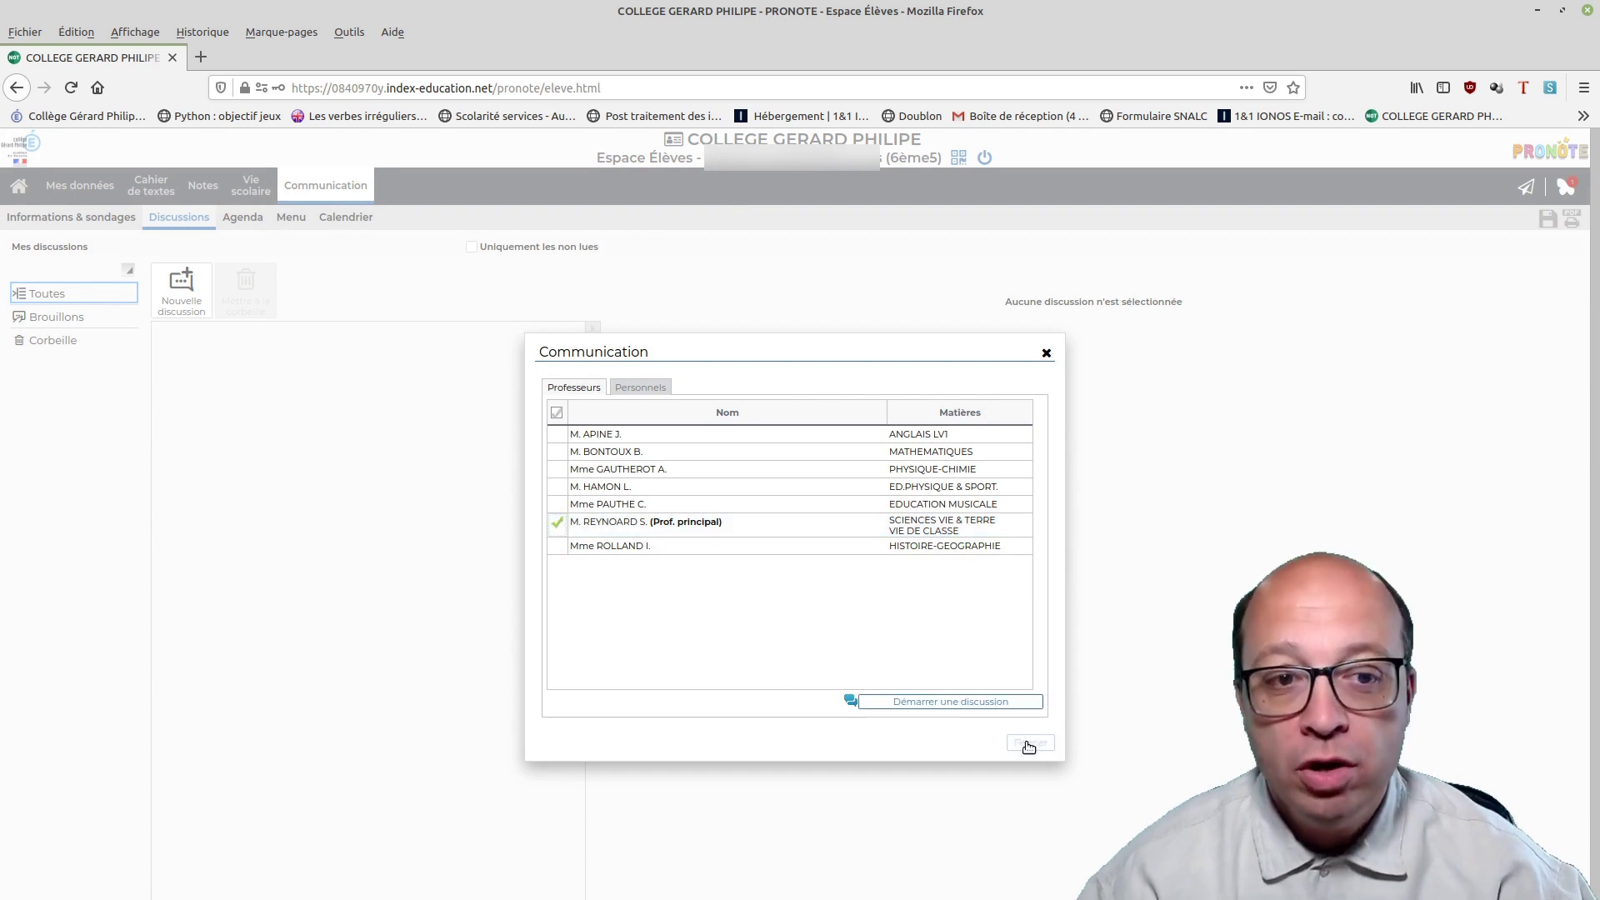
pyautogui.click(997, 704)
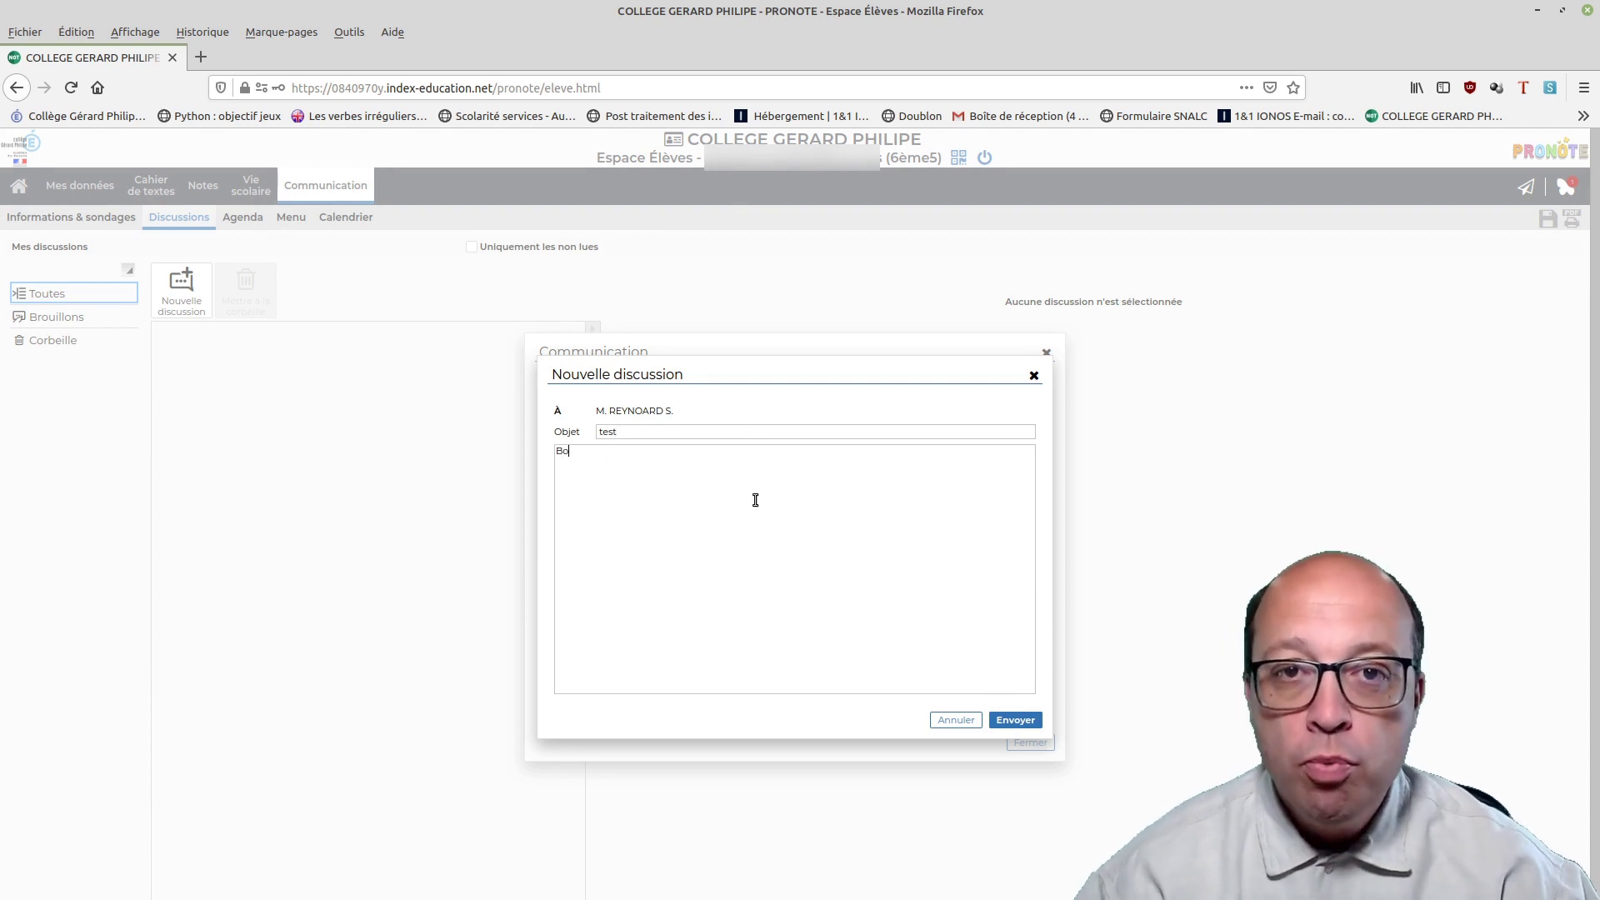
pyautogui.click(1038, 719)
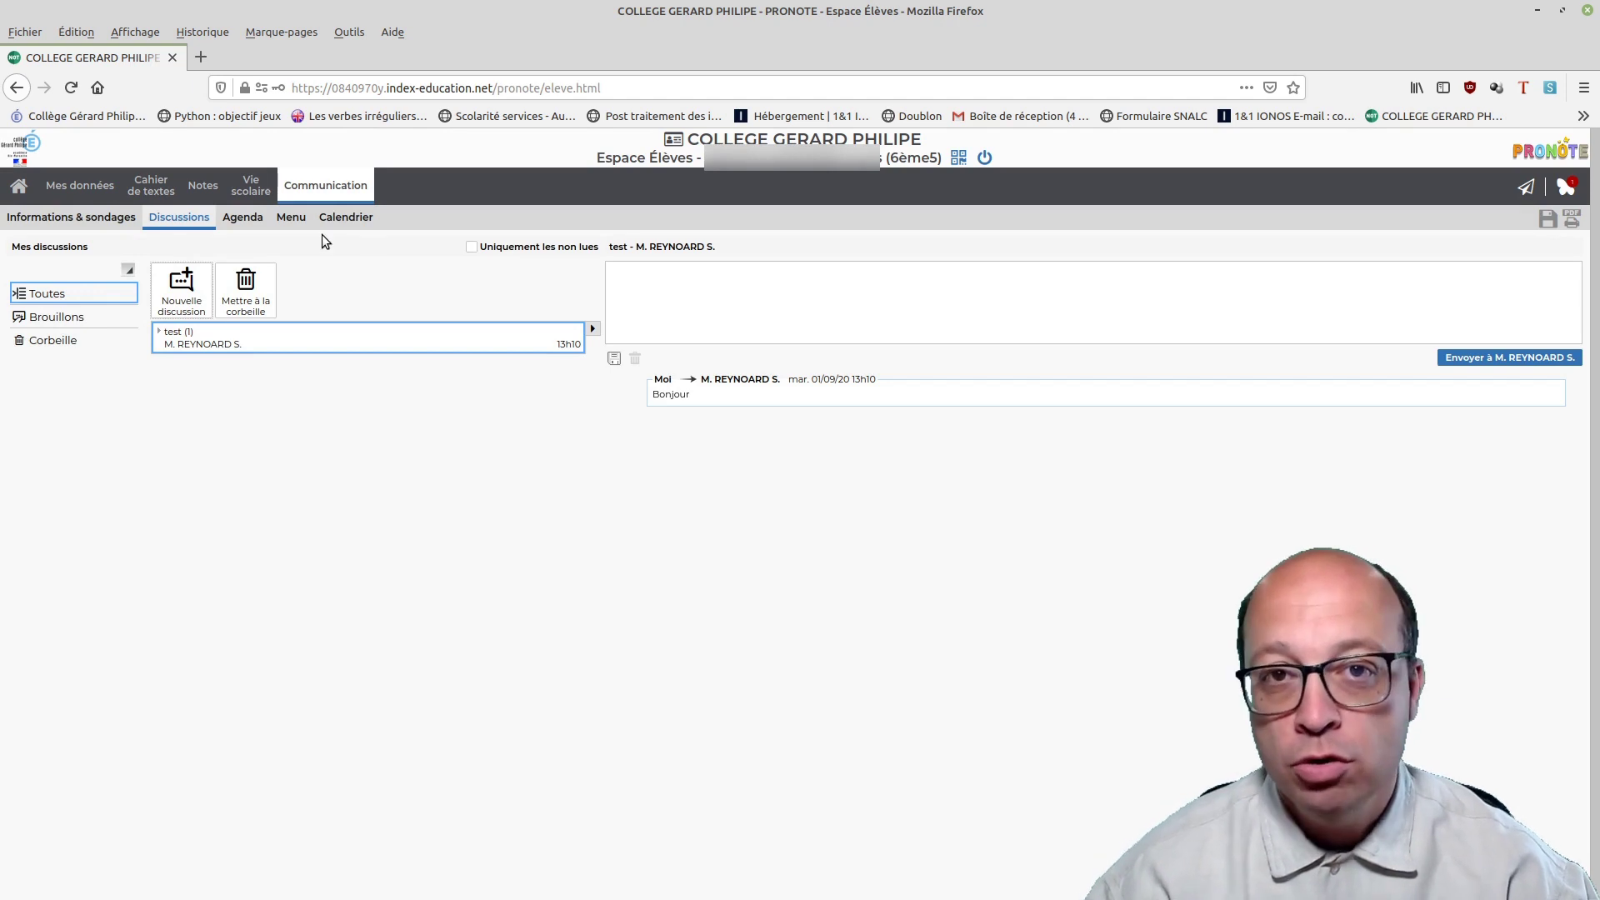
pyautogui.click(256, 220)
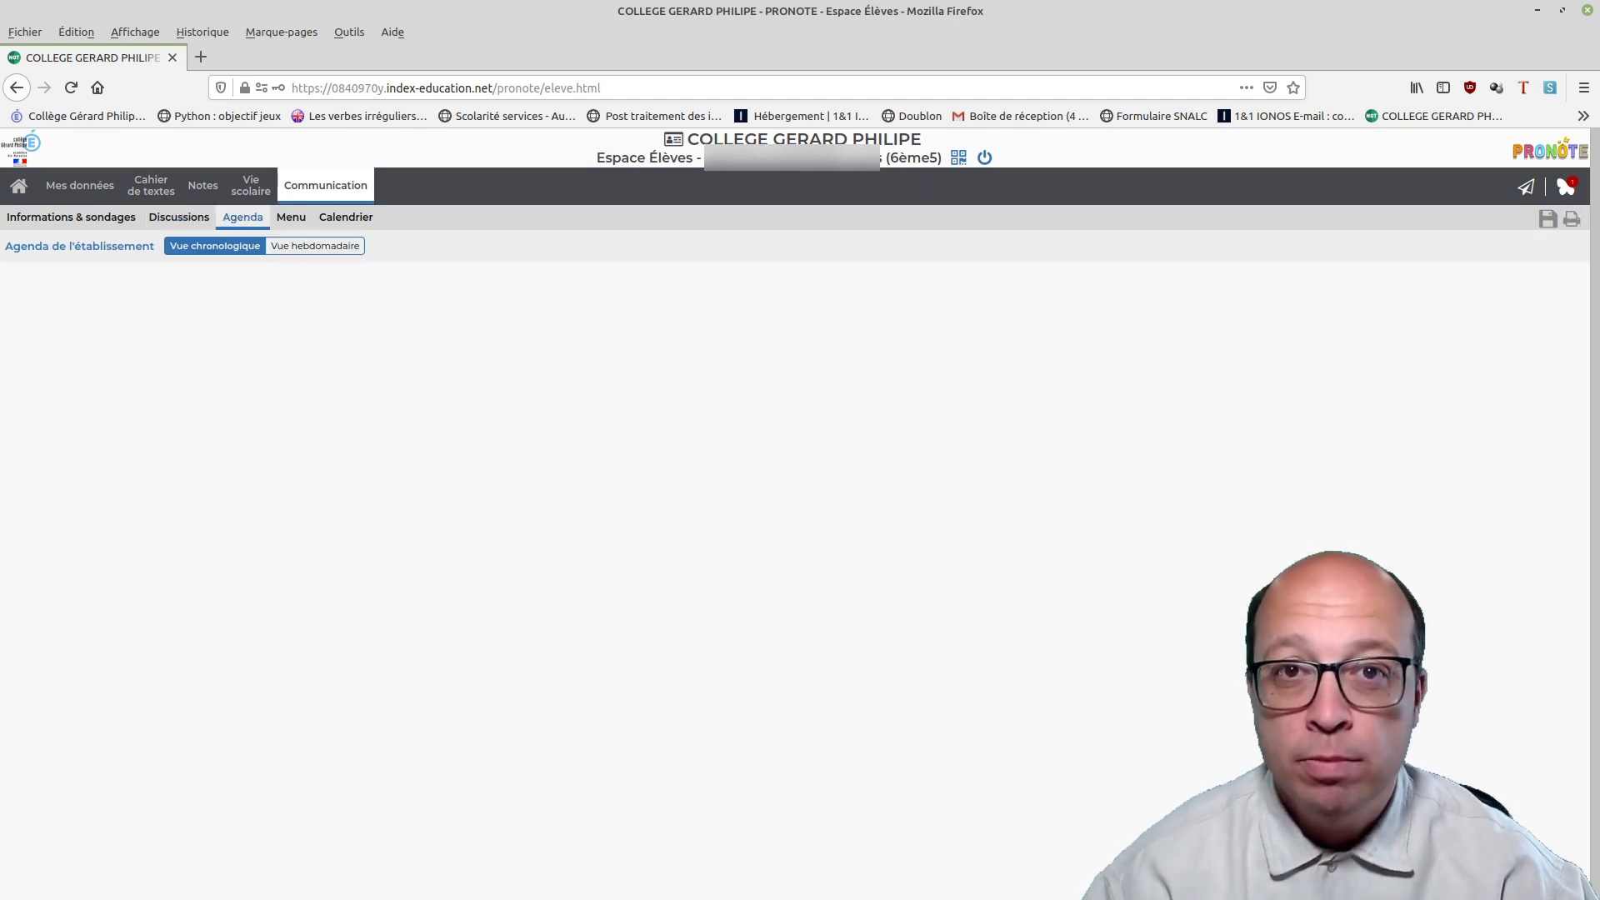
# View the canteen Menu, the school Calendrier and the weekly timetable, then return home.
pyautogui.click(289, 217)
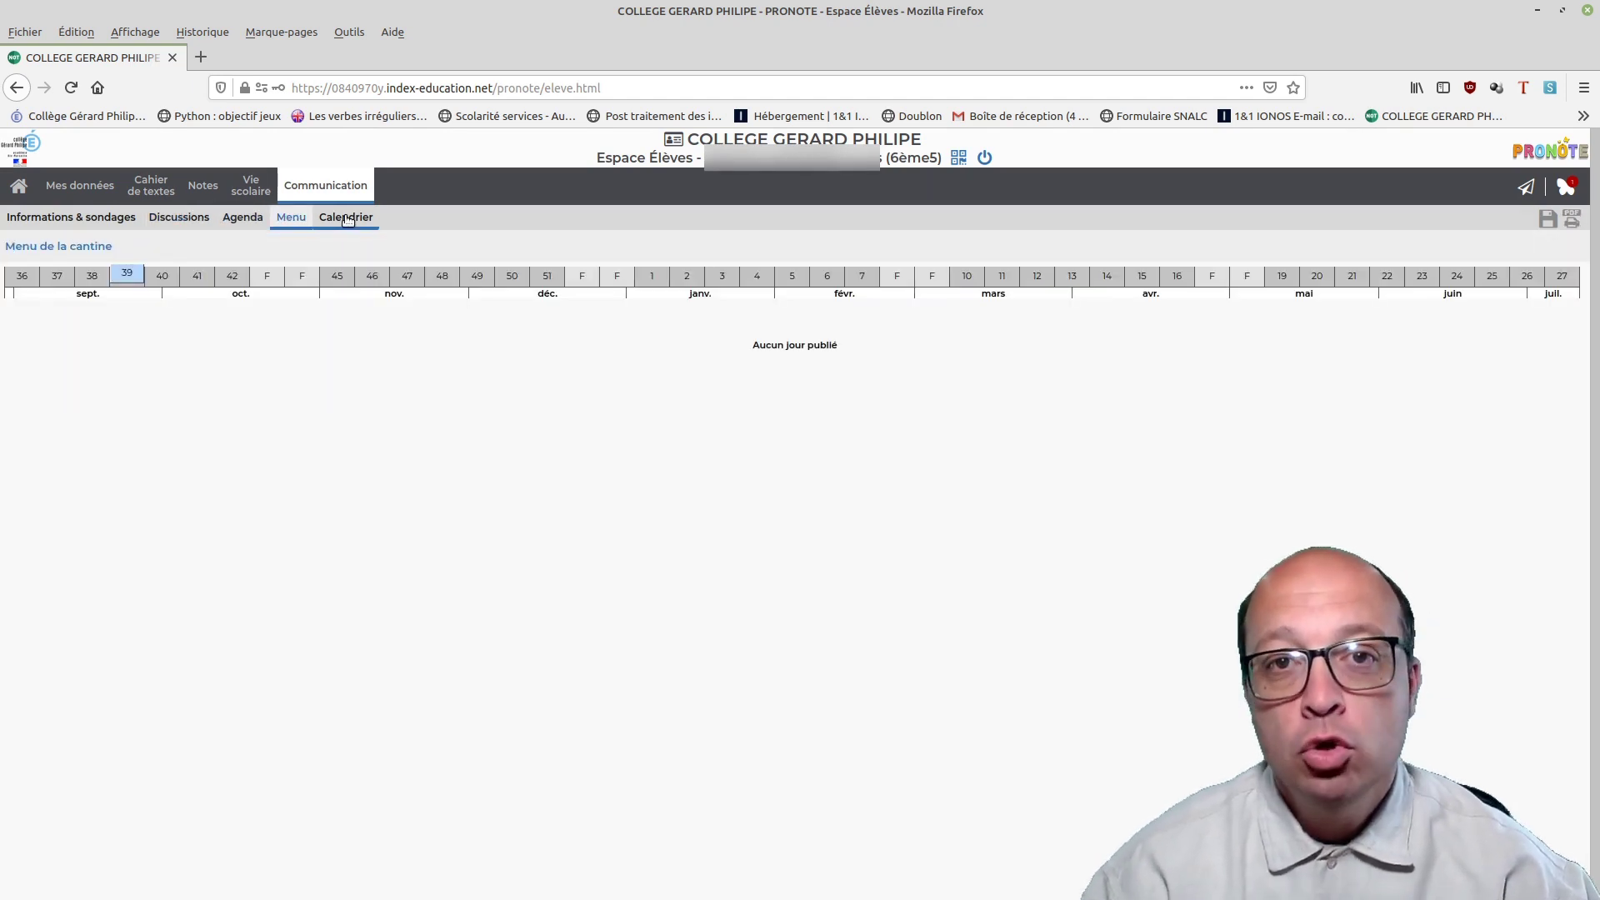
pyautogui.click(346, 219)
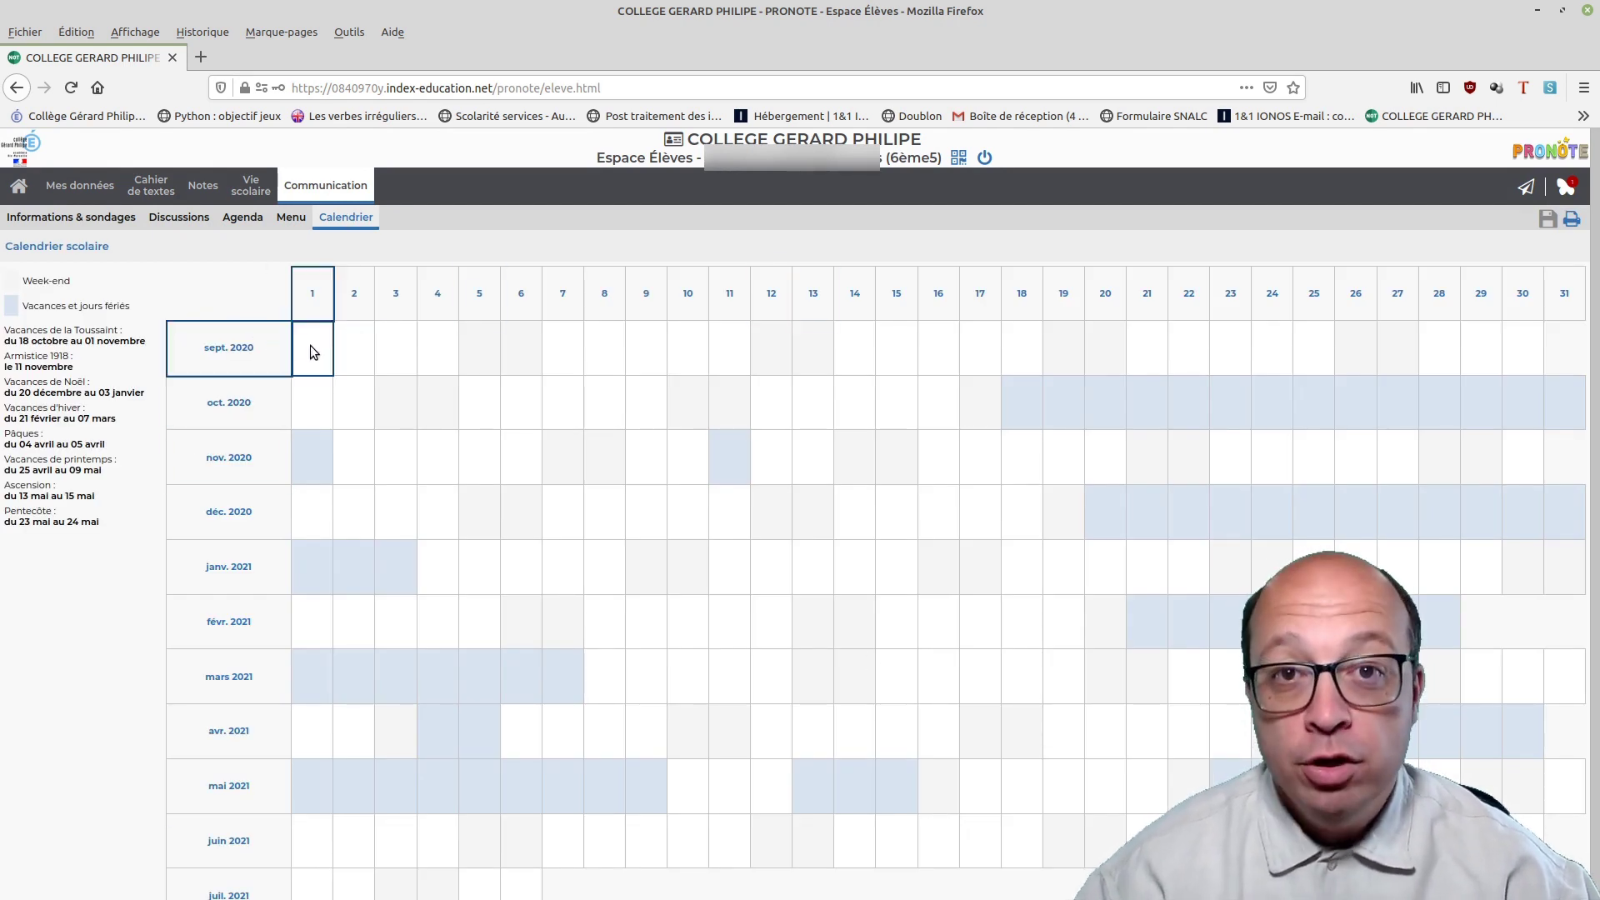
pyautogui.click(167, 195)
pyautogui.click(247, 190)
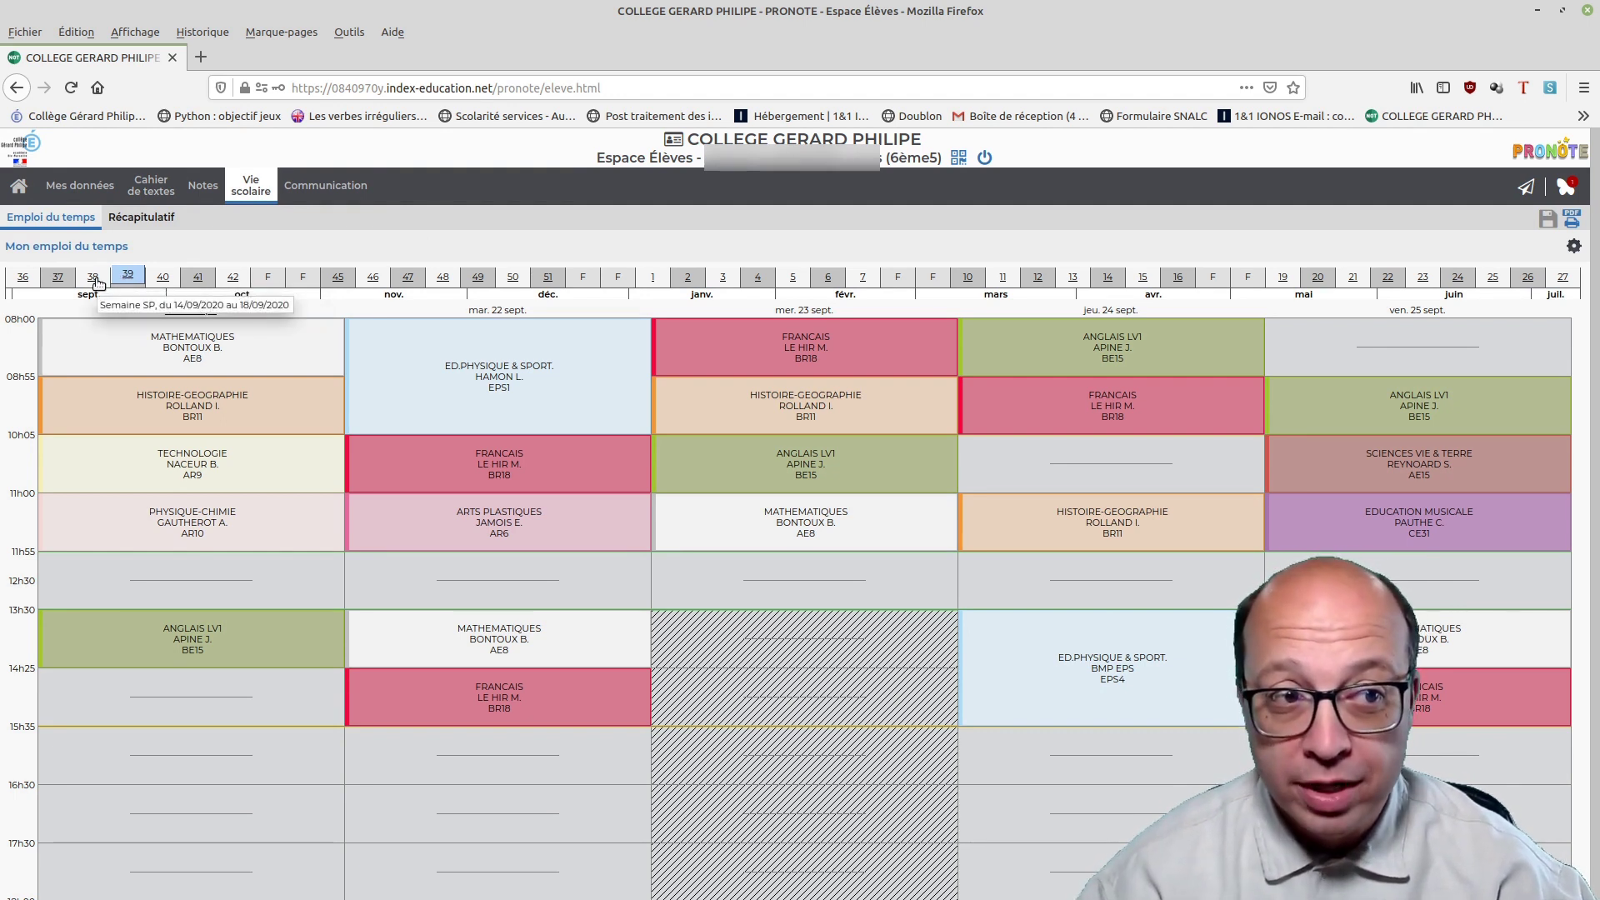
pyautogui.click(18, 185)
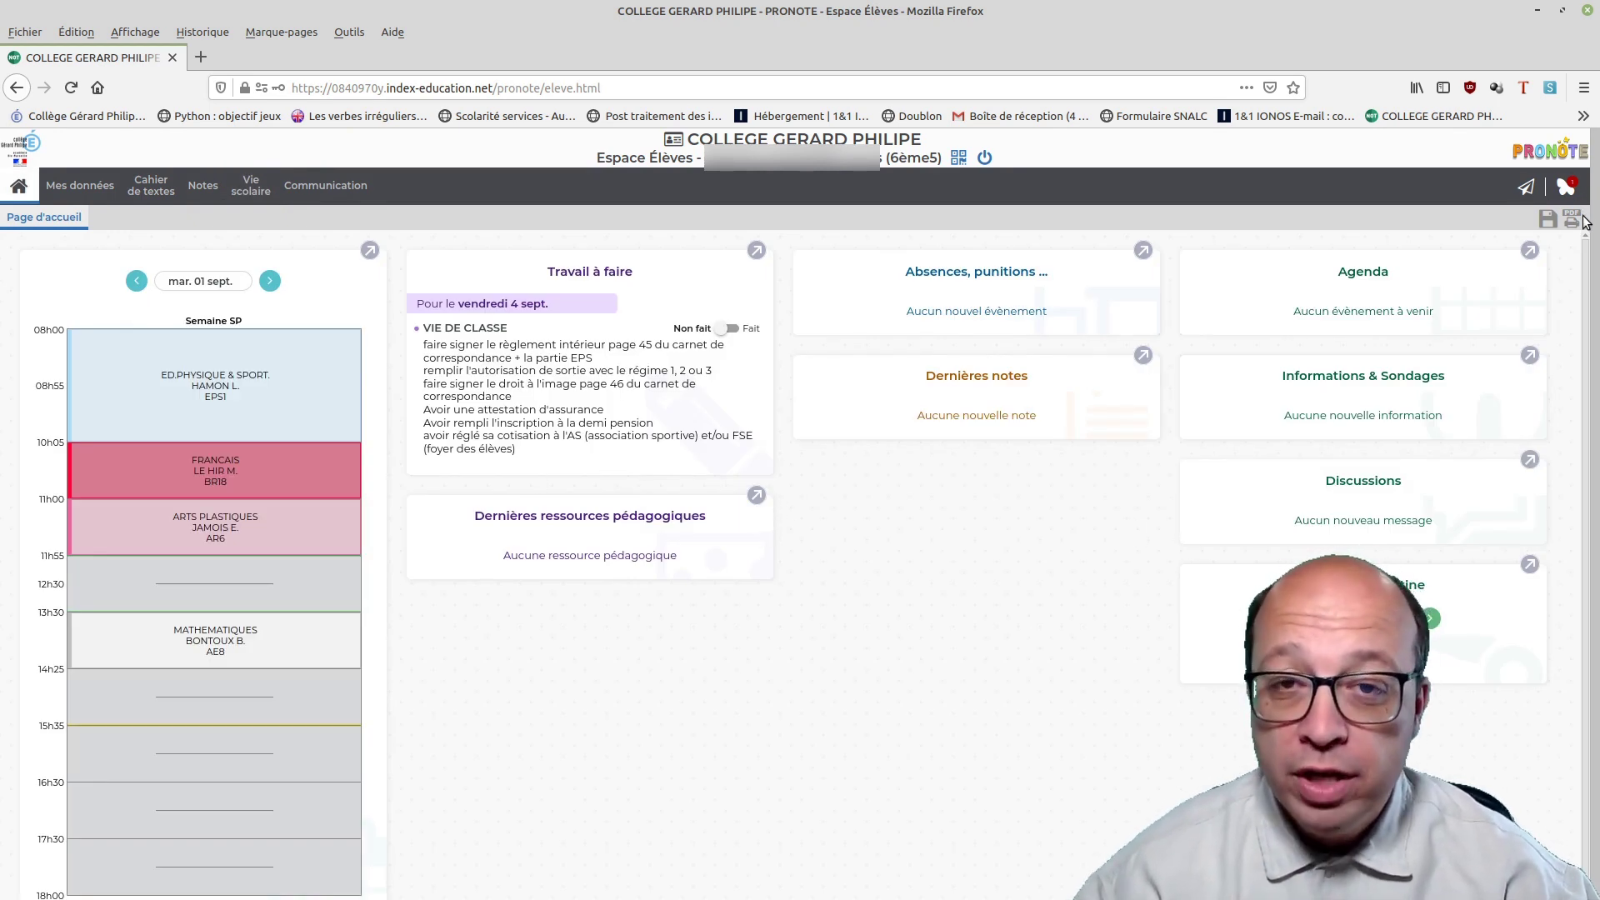
# Generate the mobile-app QR code with a four-character temporary code, close it, then request logout.
pyautogui.click(958, 158)
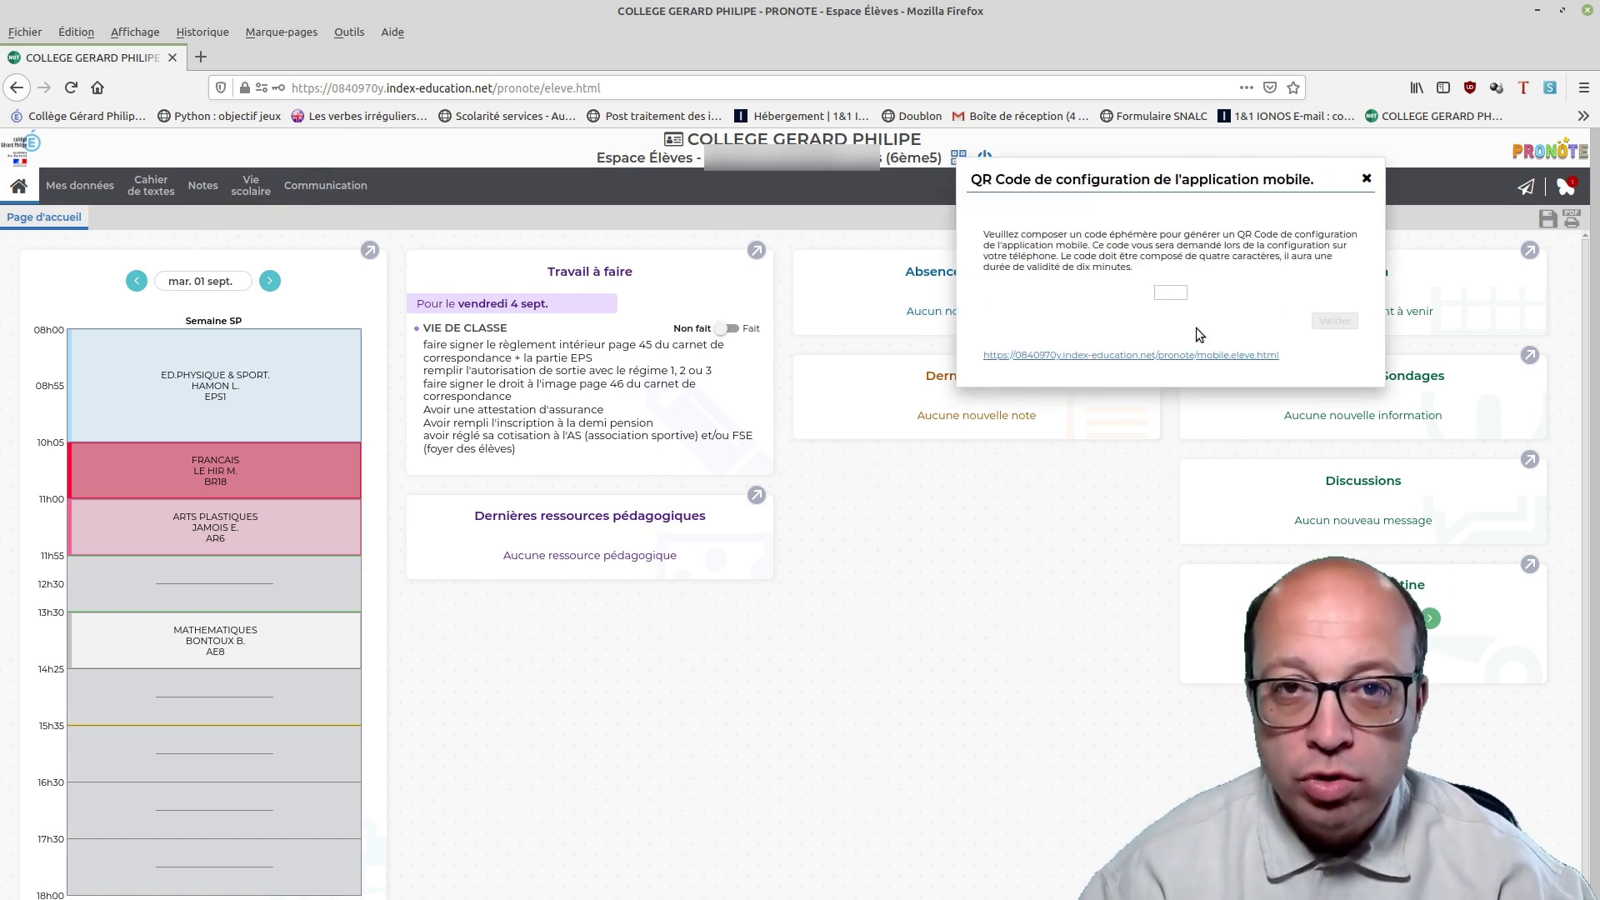
pyautogui.click(1169, 295)
pyautogui.write('••••')
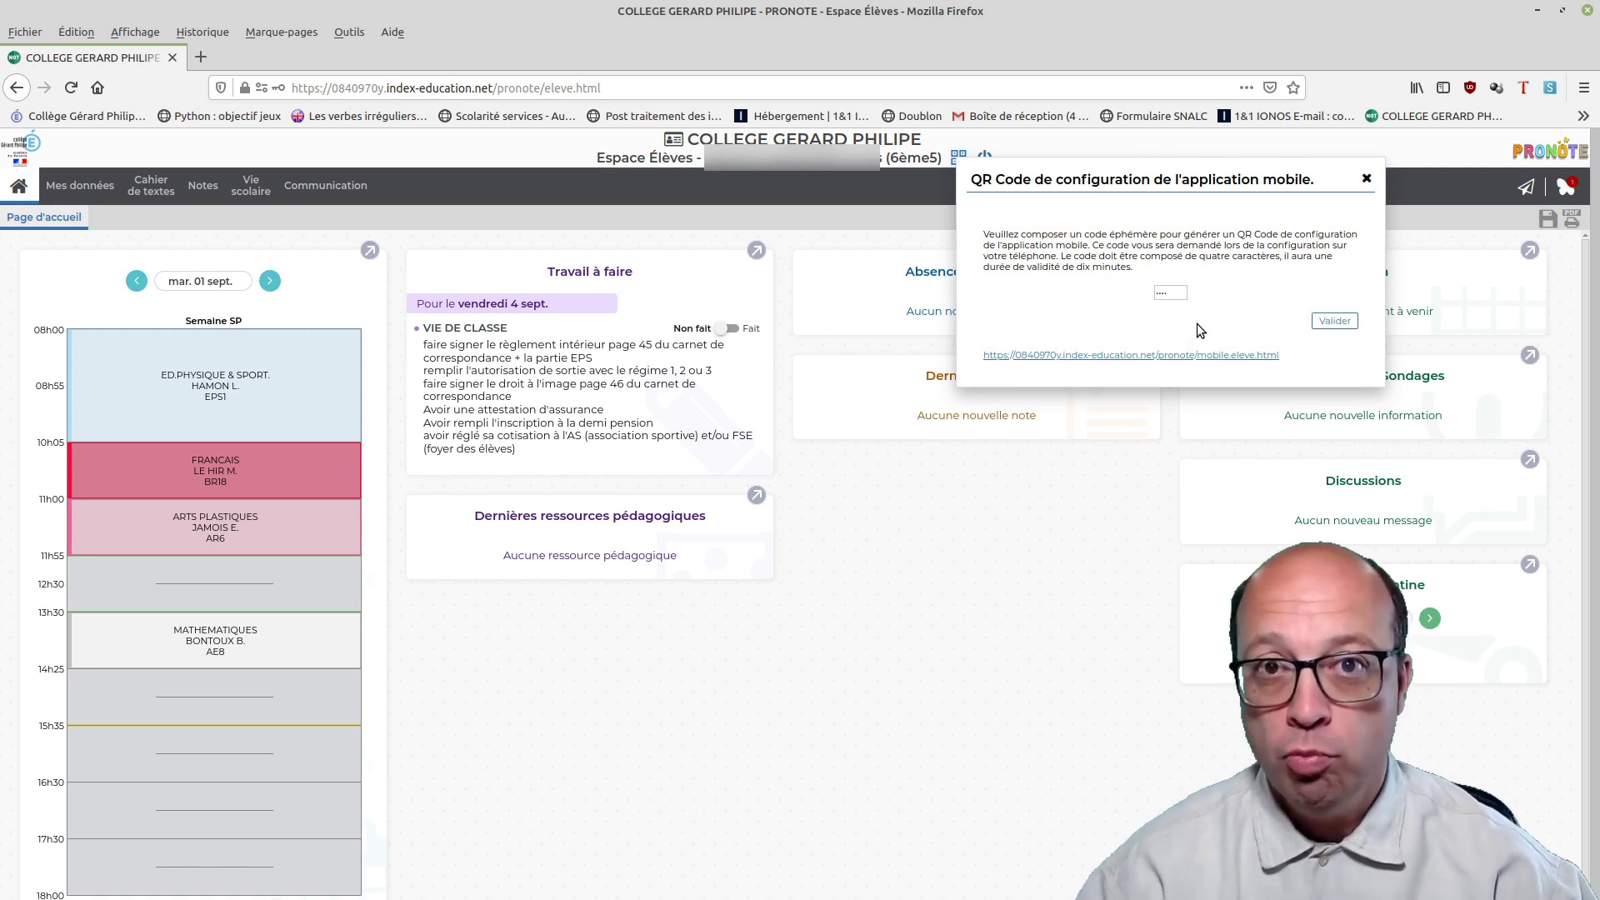
pyautogui.click(1334, 321)
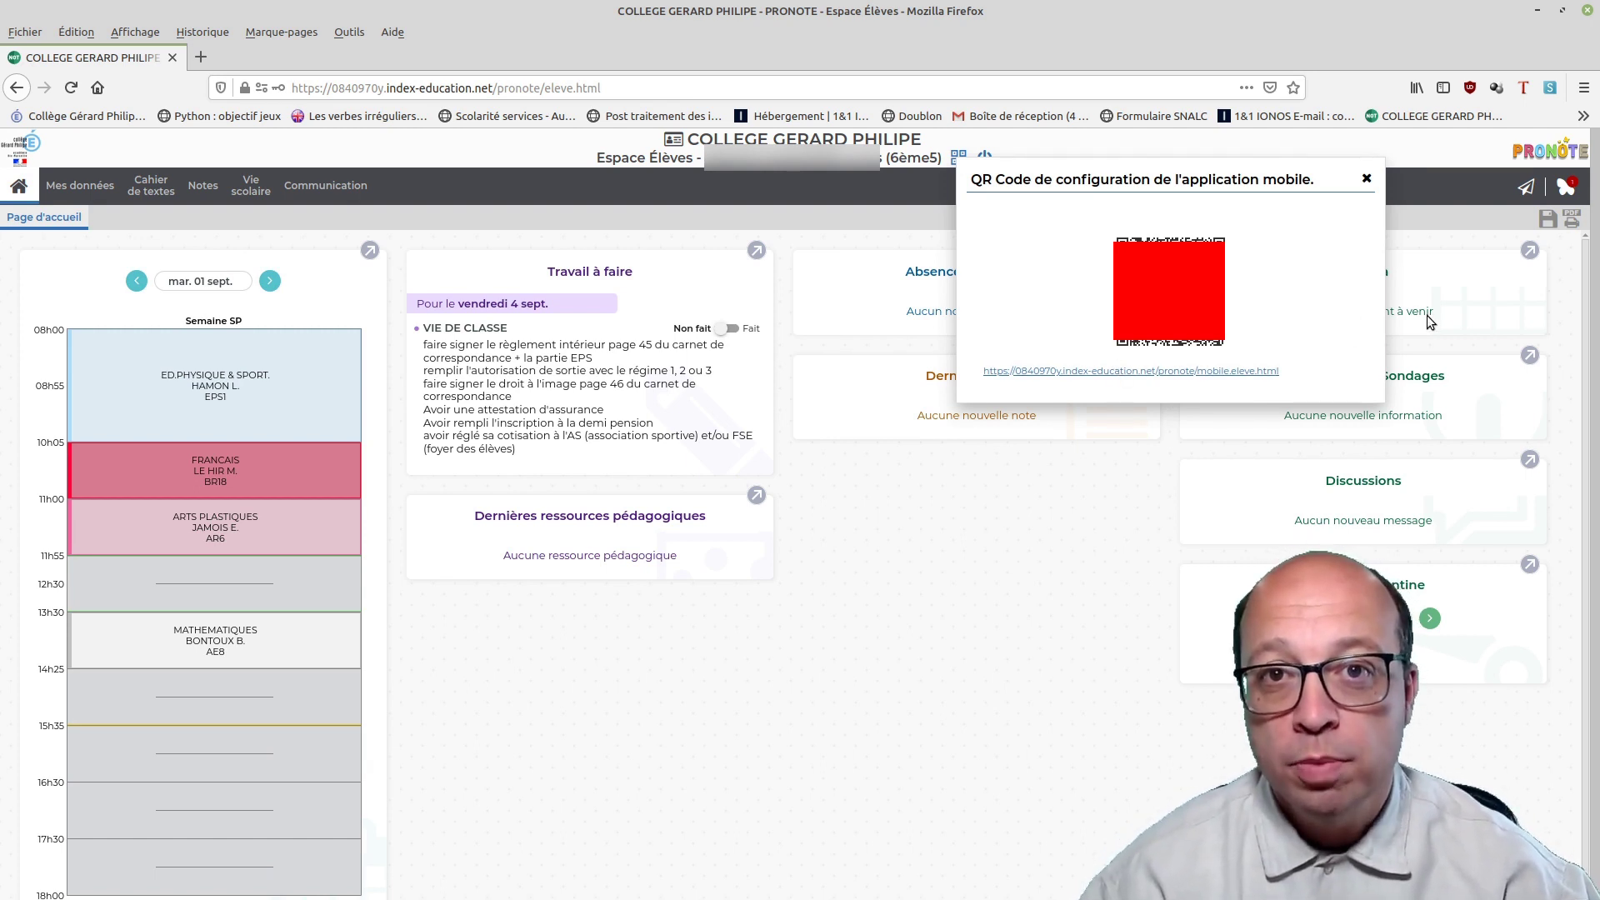
pyautogui.click(1366, 179)
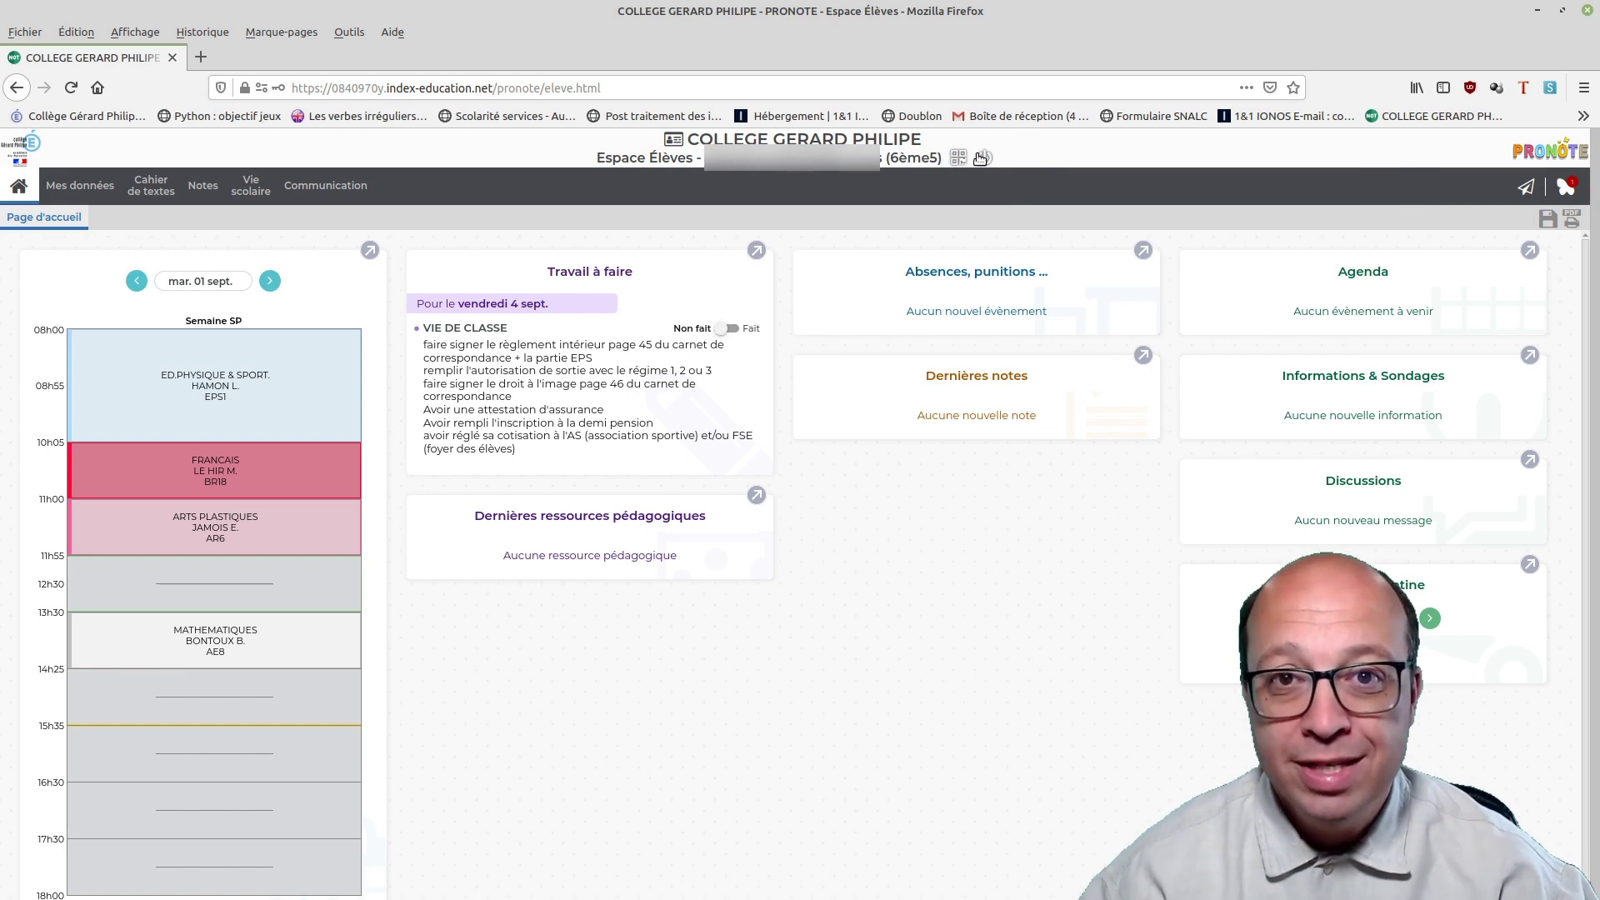
pyautogui.click(984, 157)
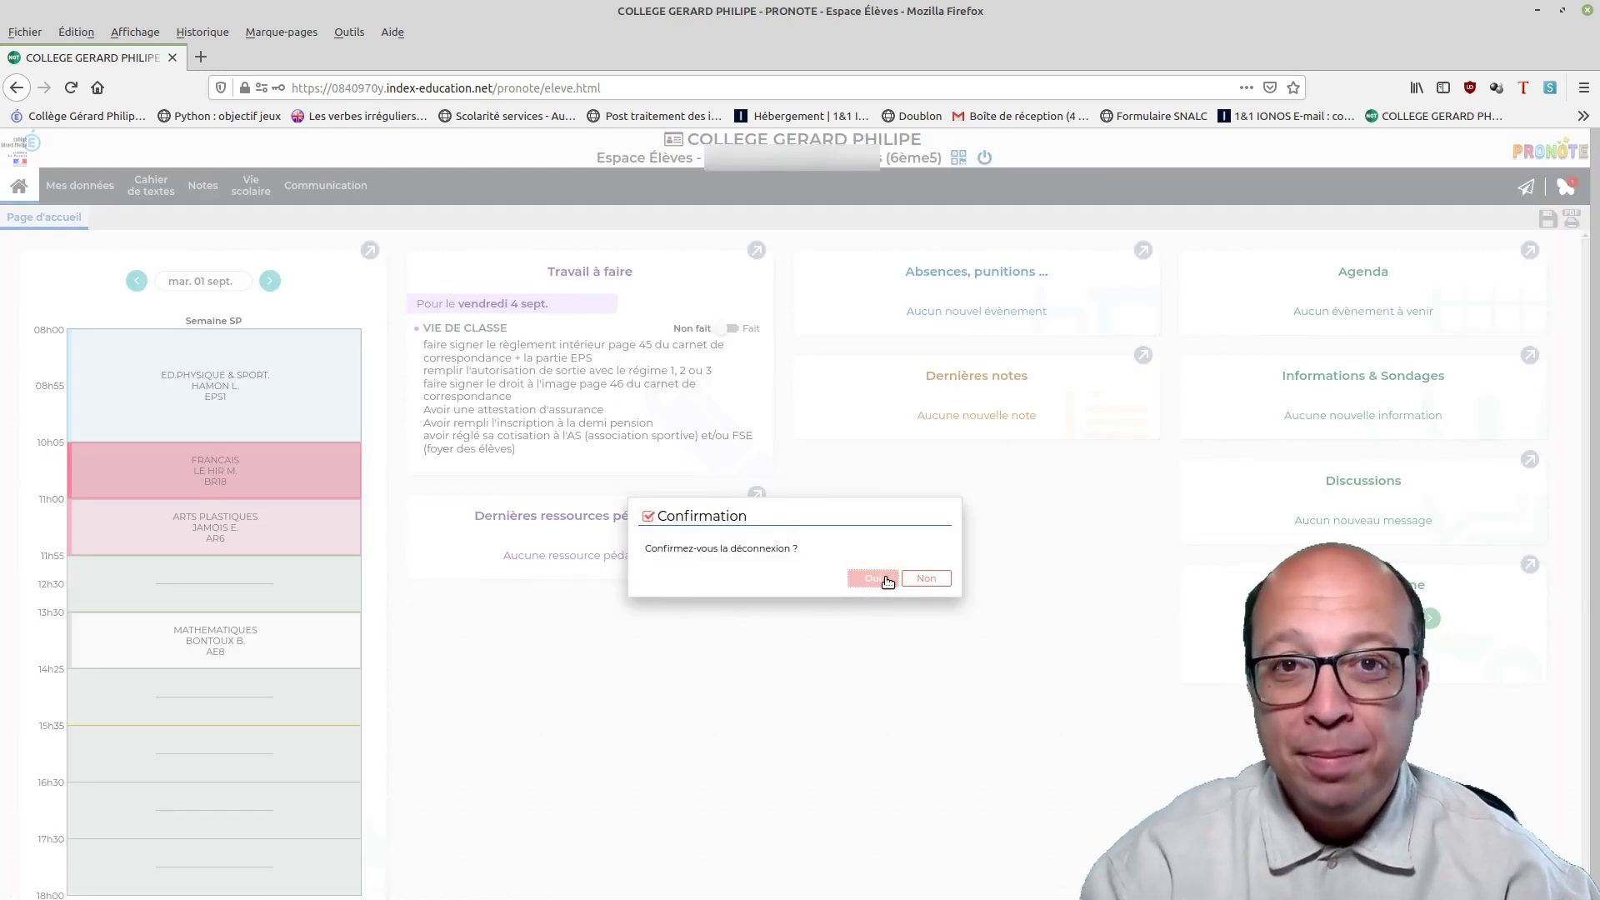